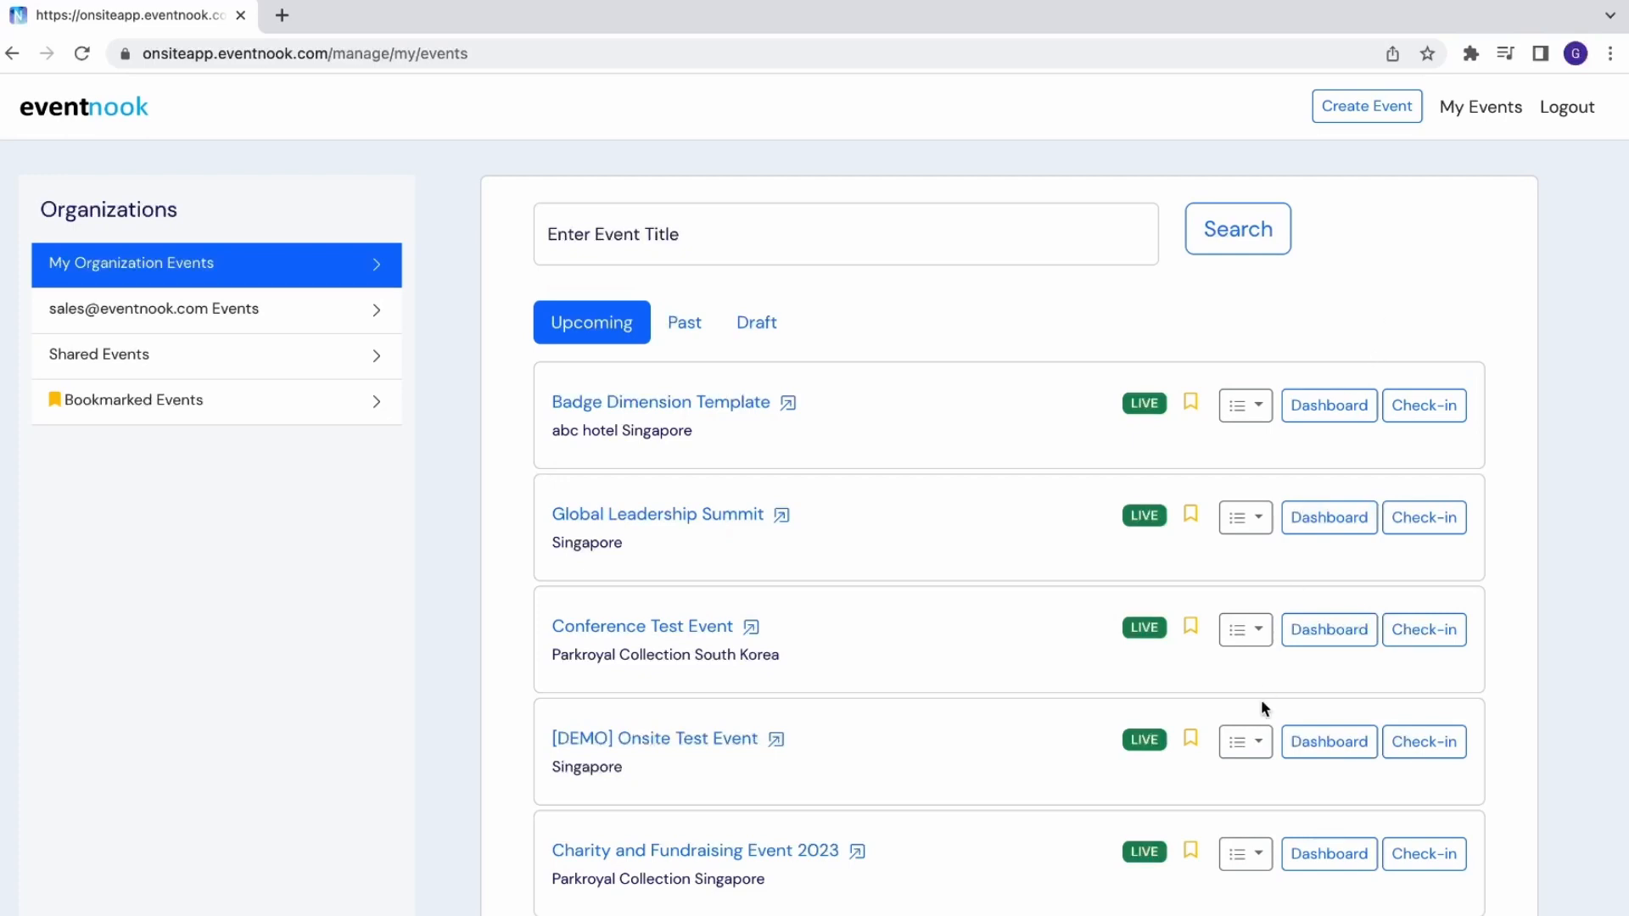
# Open the multi-session check-in settings of the Charity and Fundraising Event 2023
pyautogui.click(1325, 855)
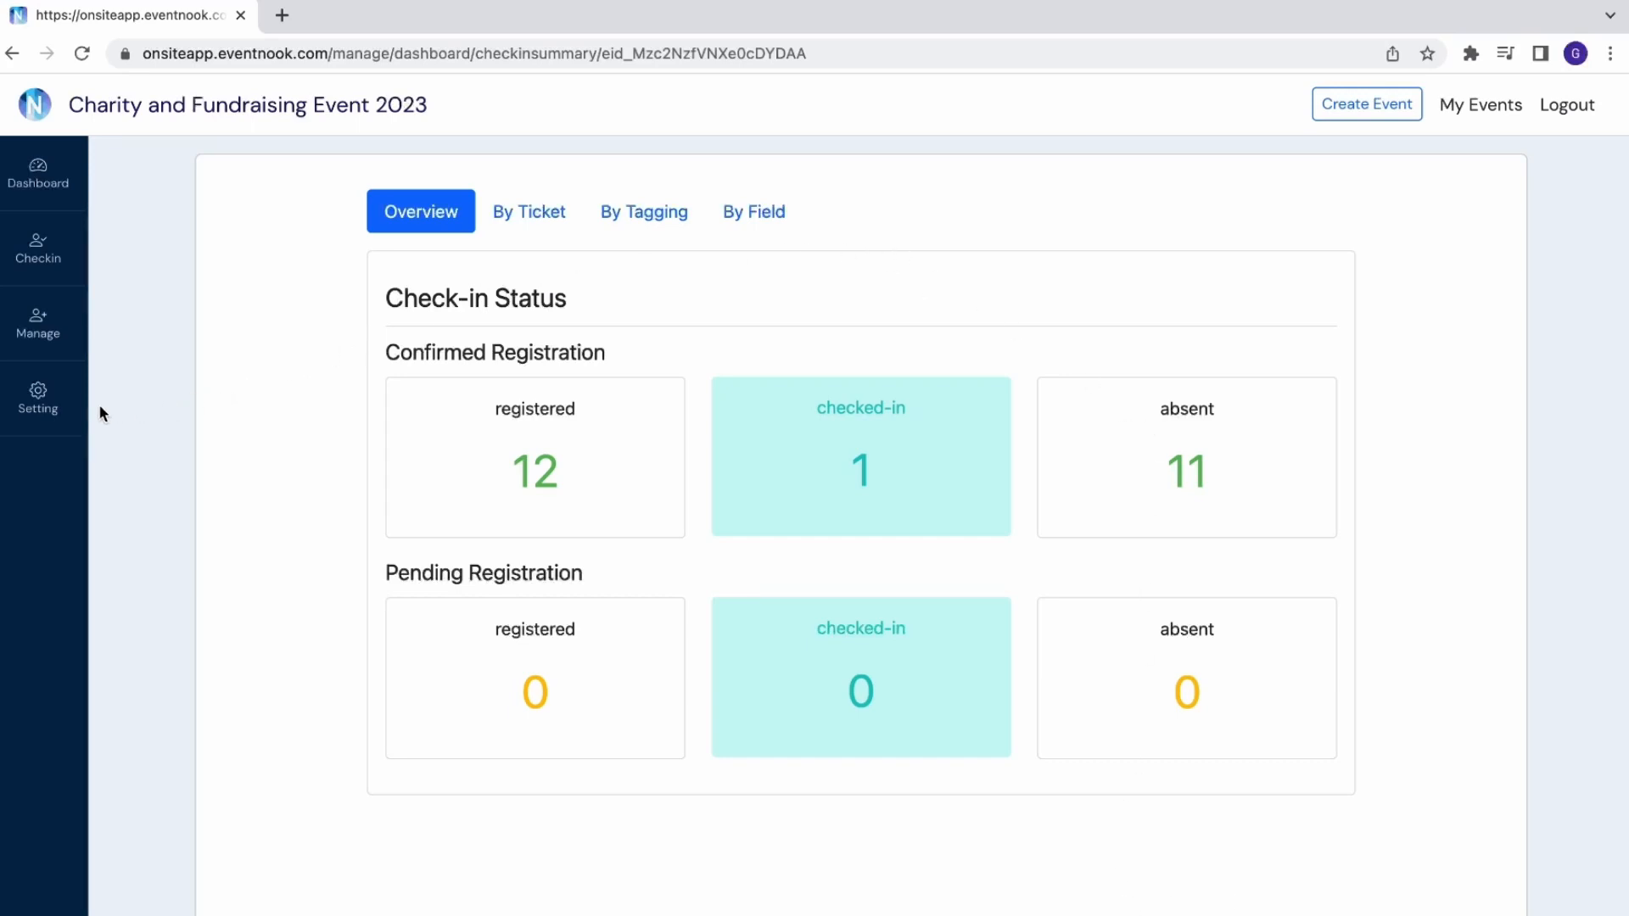
pyautogui.click(35, 411)
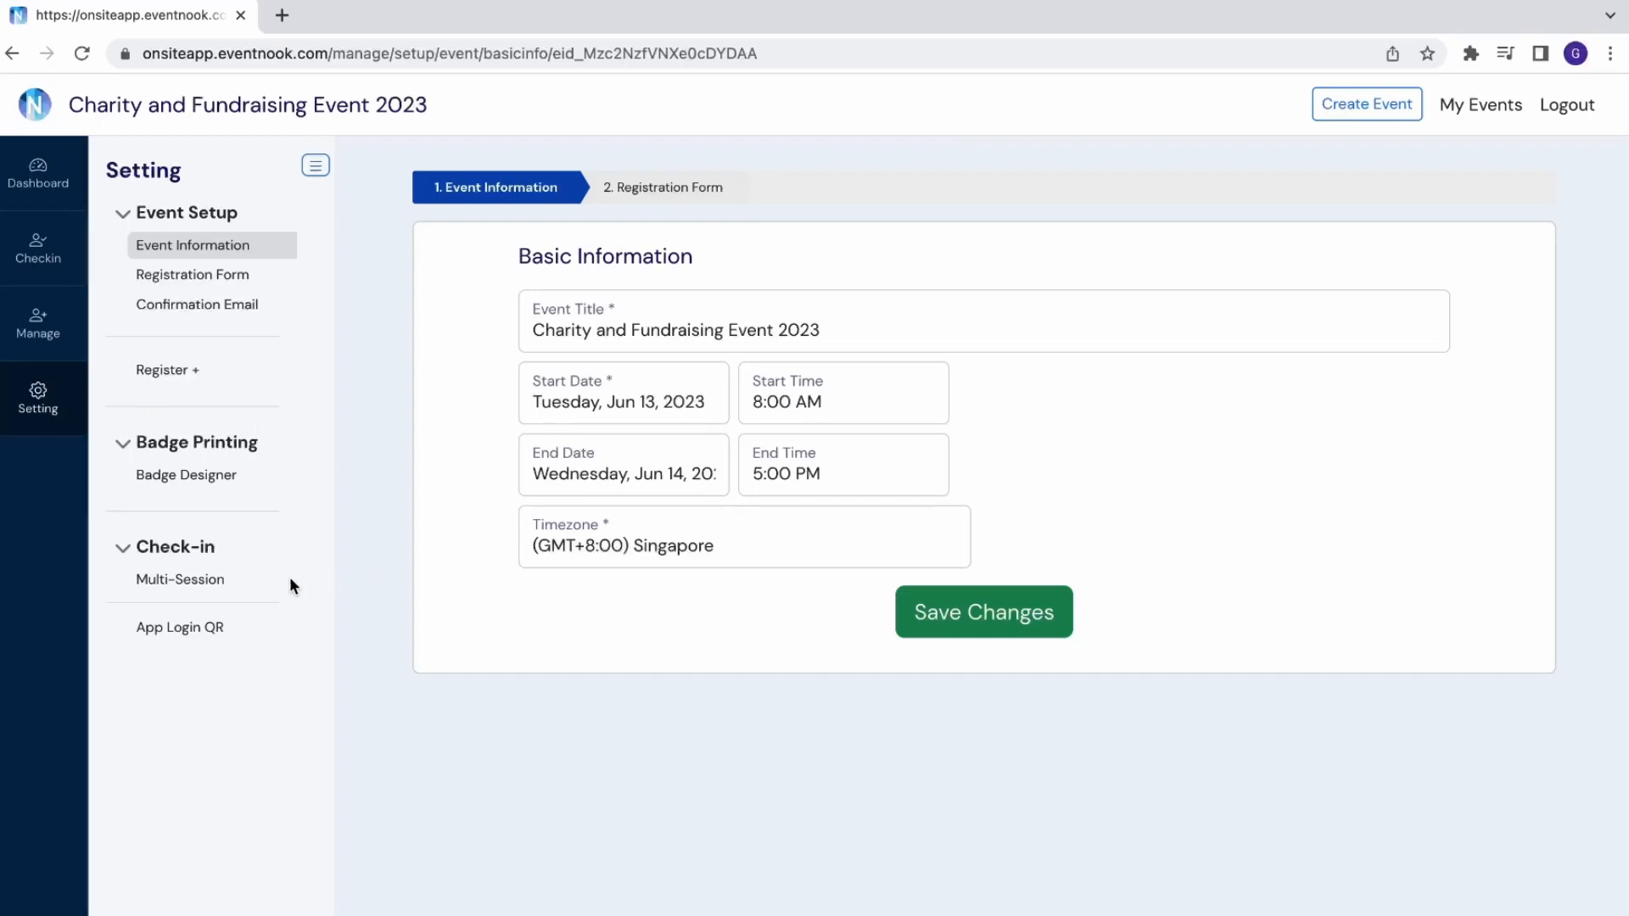
pyautogui.click(186, 586)
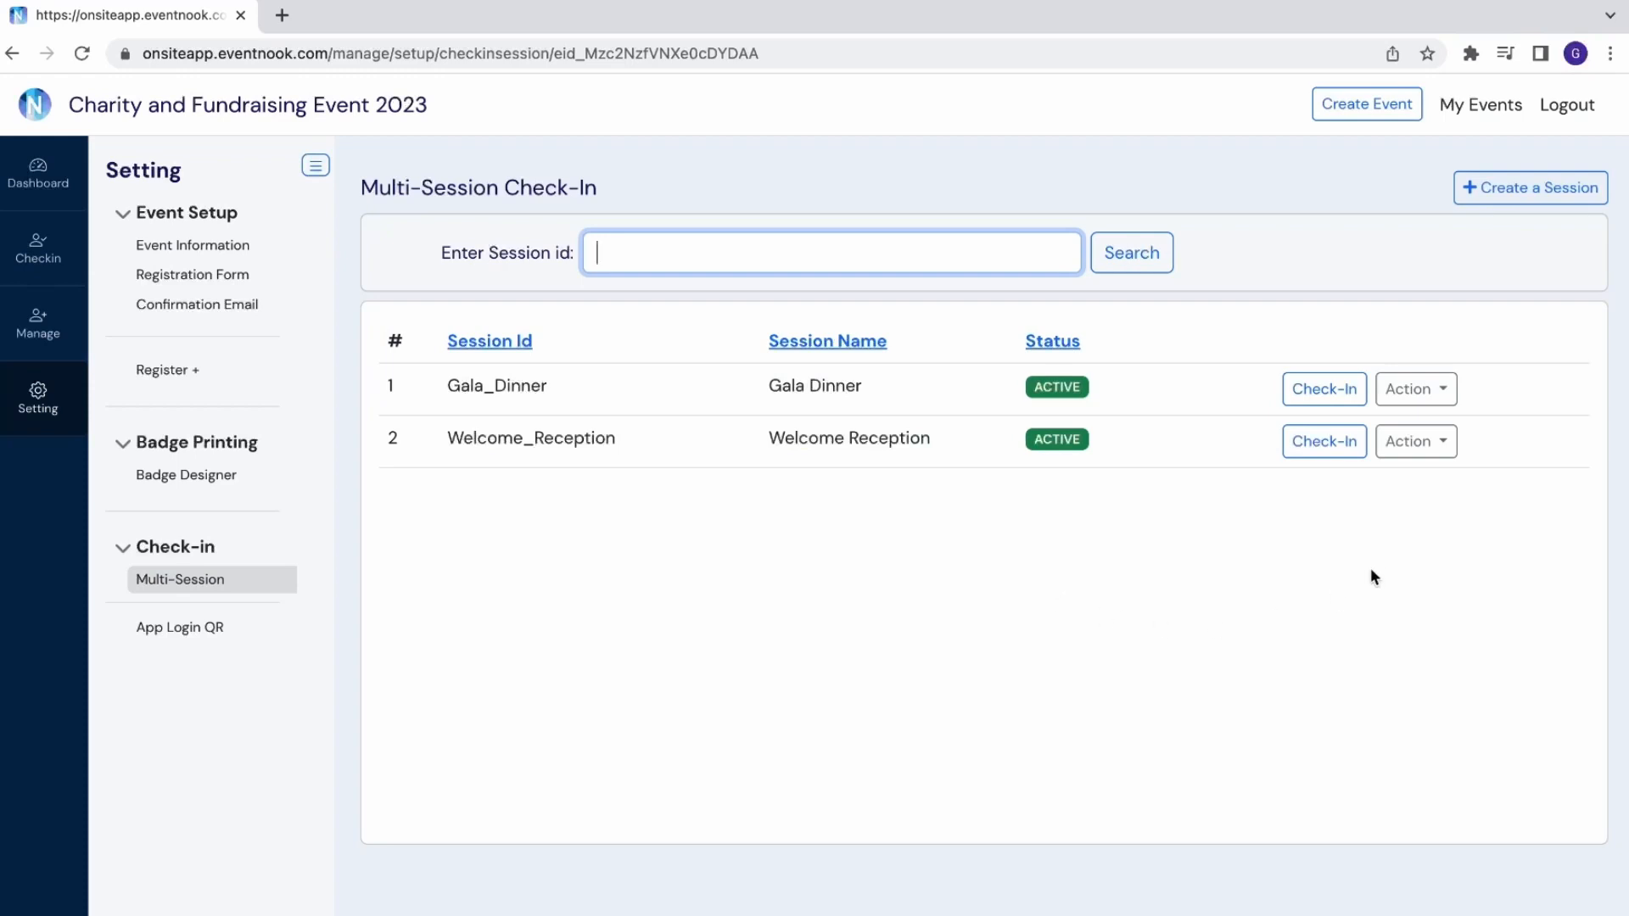
# Start a new event session with the session ID Empowering_Volunteers
pyautogui.click(1518, 190)
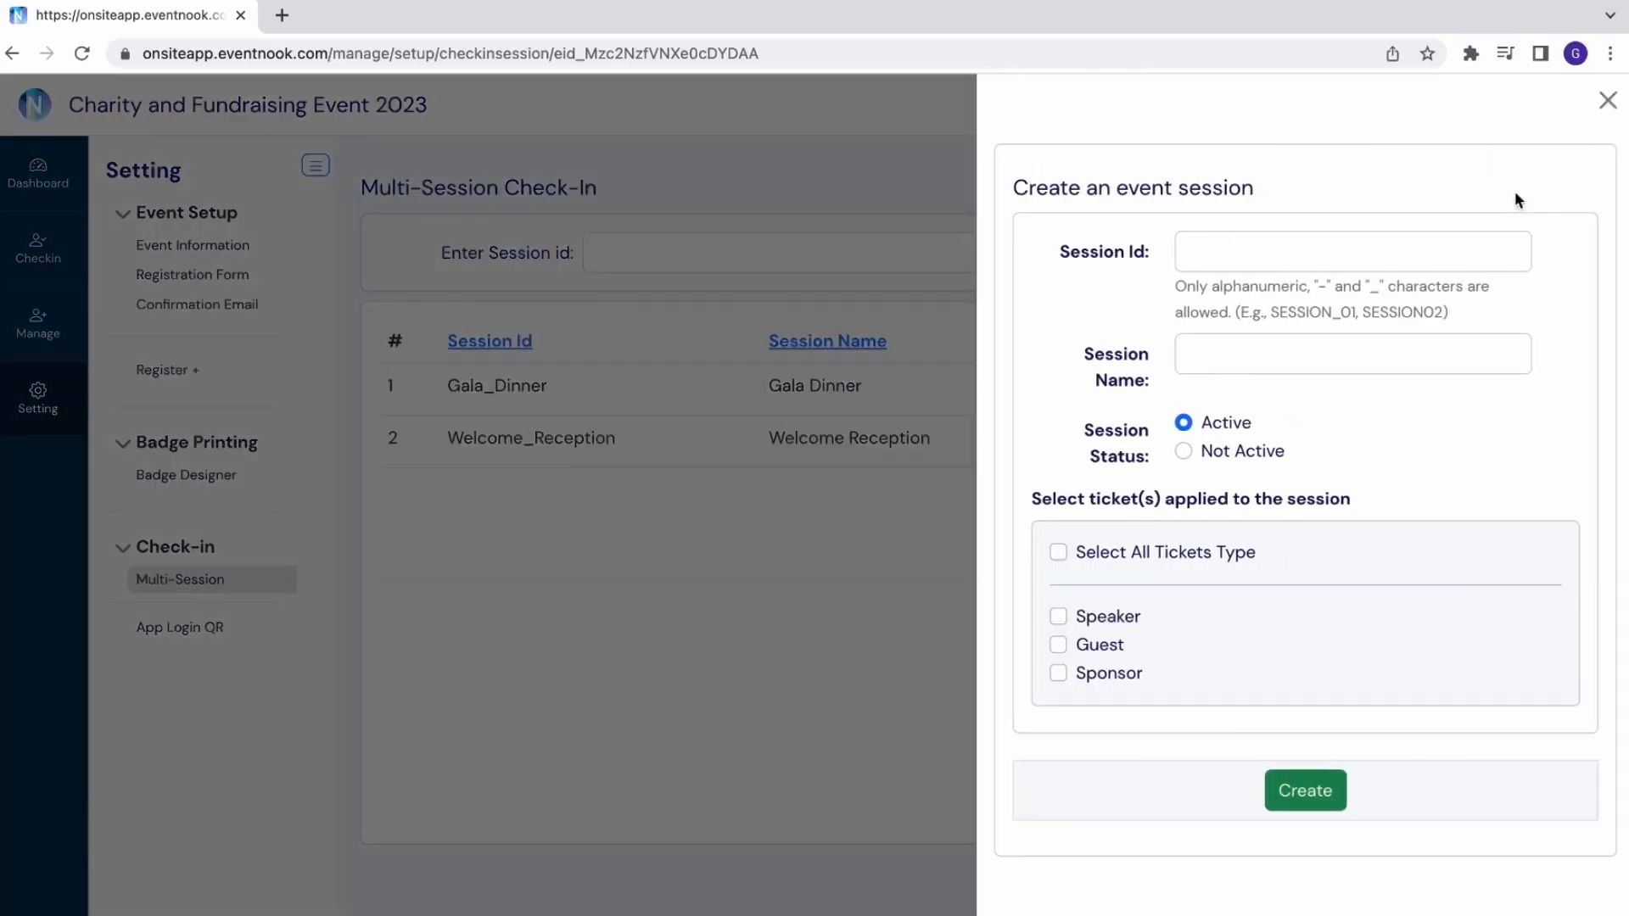
pyautogui.click(1380, 263)
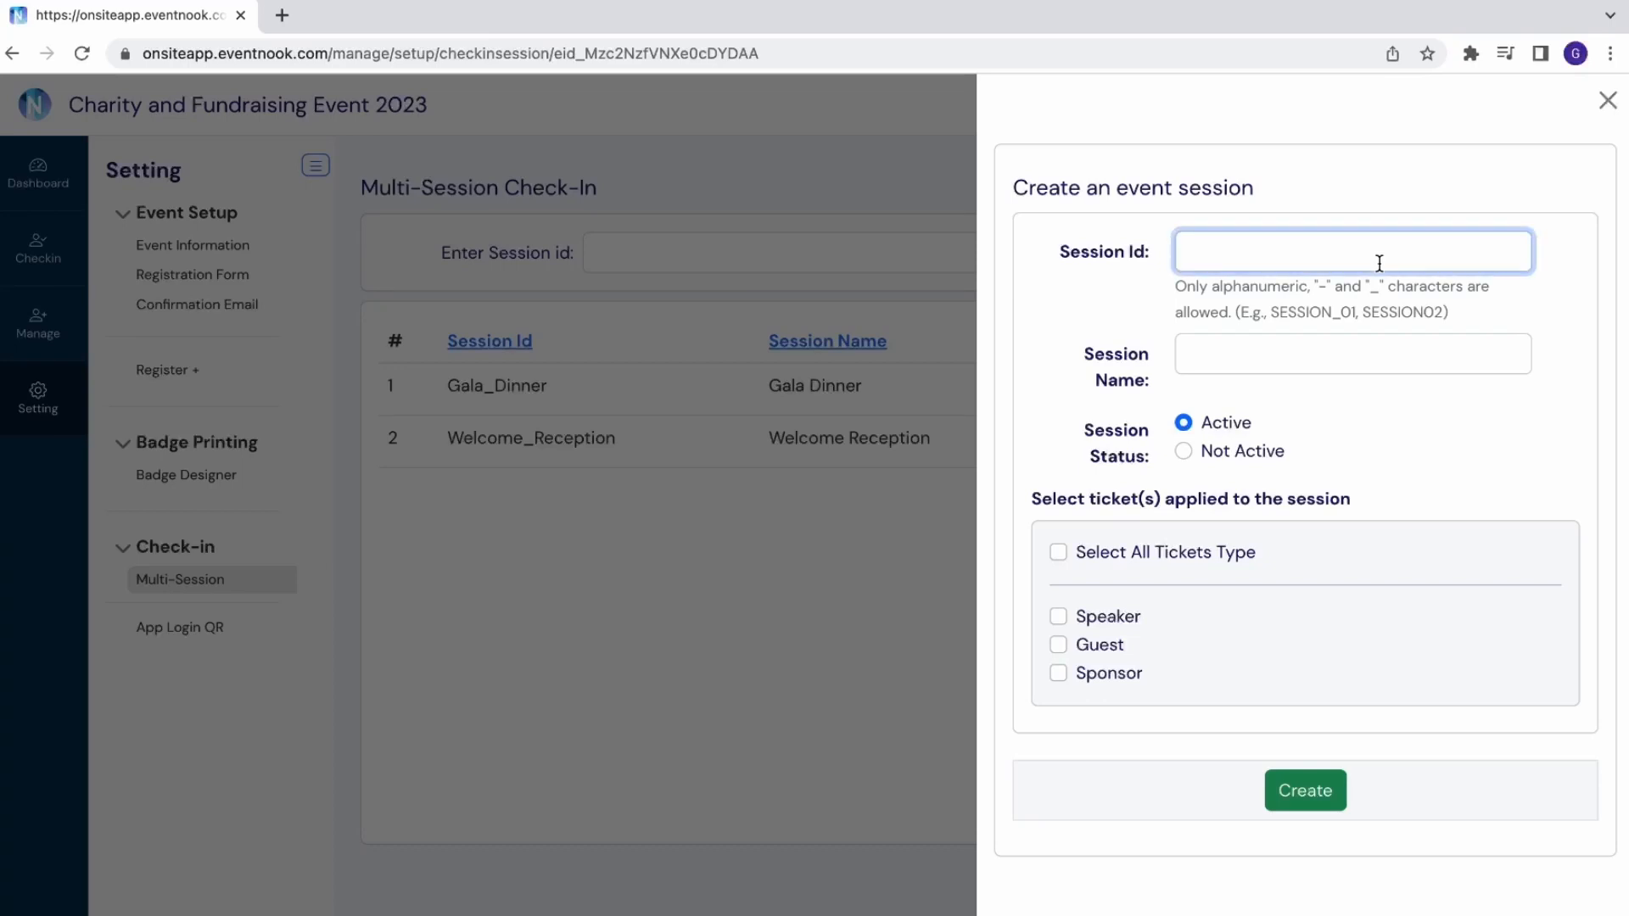
pyautogui.write('Empowering_Volun')
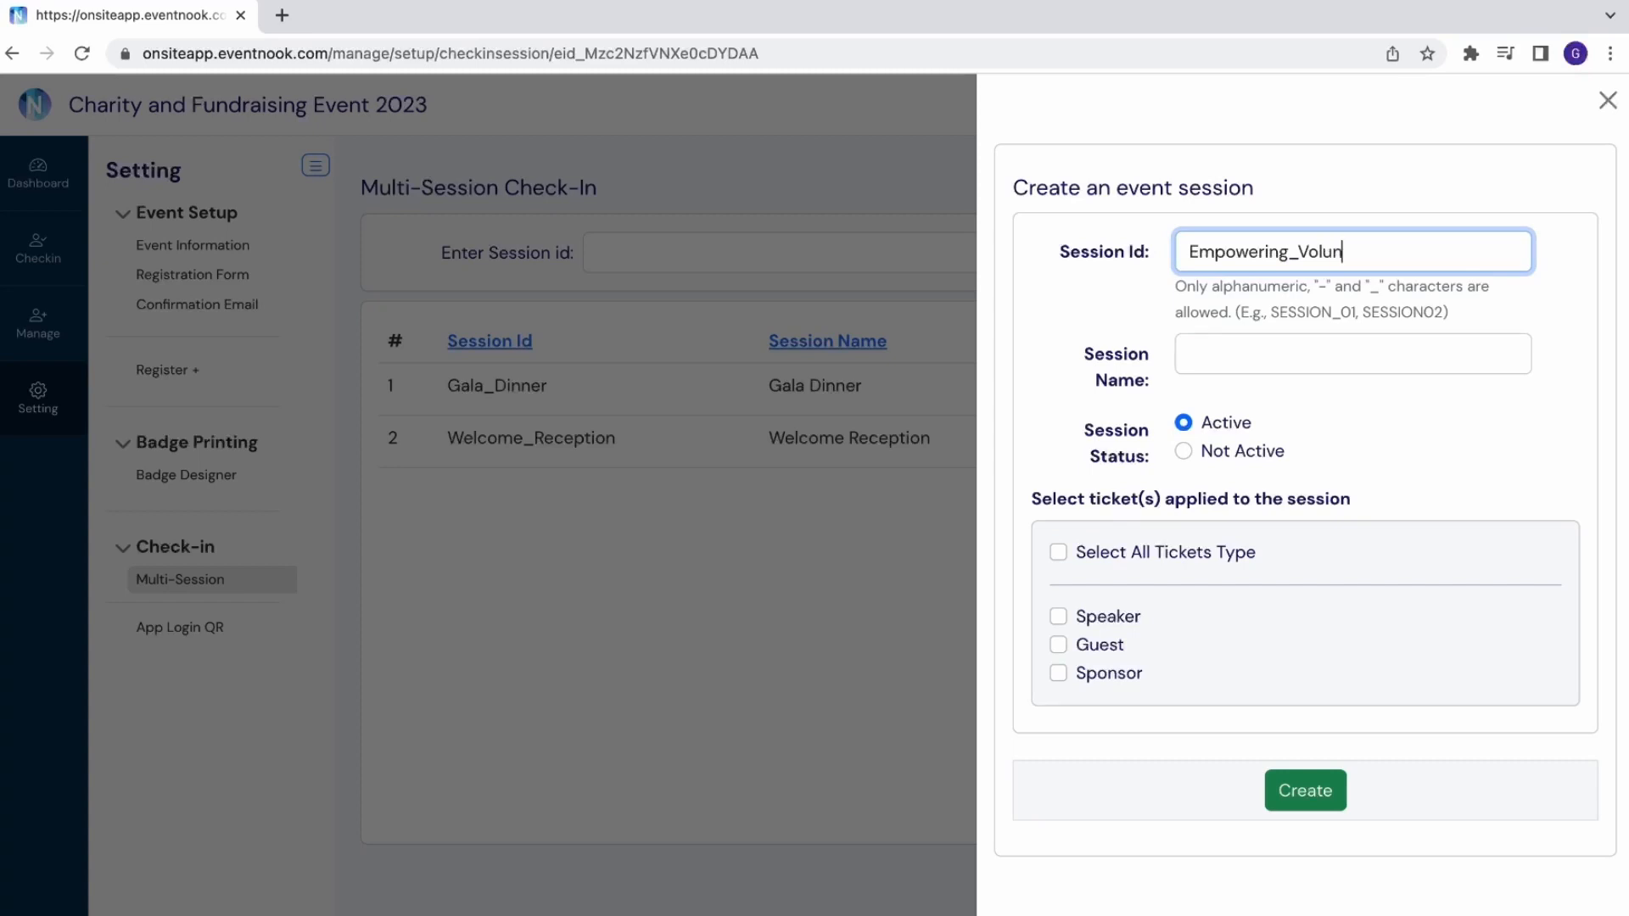
pyautogui.write('teers')
# Reuse the session ID as the session name, replacing the underscore with a space to read "Empowering Volunteers"
pyautogui.moveTo(1392, 254); pyautogui.dragTo(1162, 263)
pyautogui.hotkey('ctrl', 'c')
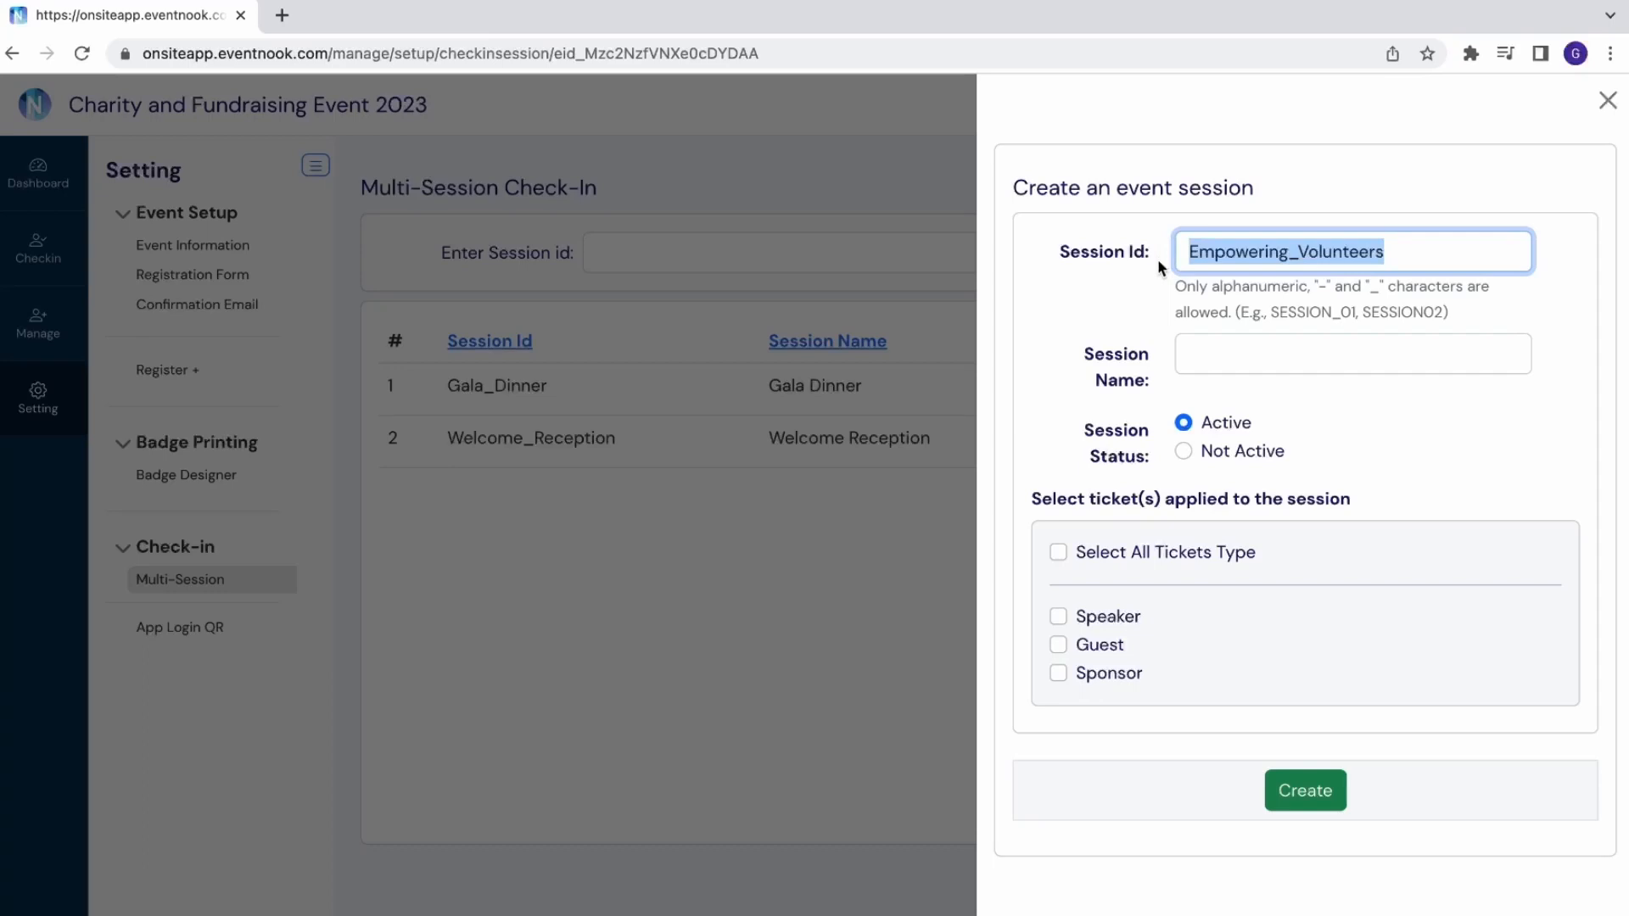
pyautogui.click(1225, 357)
pyautogui.hotkey('ctrl', 'v')
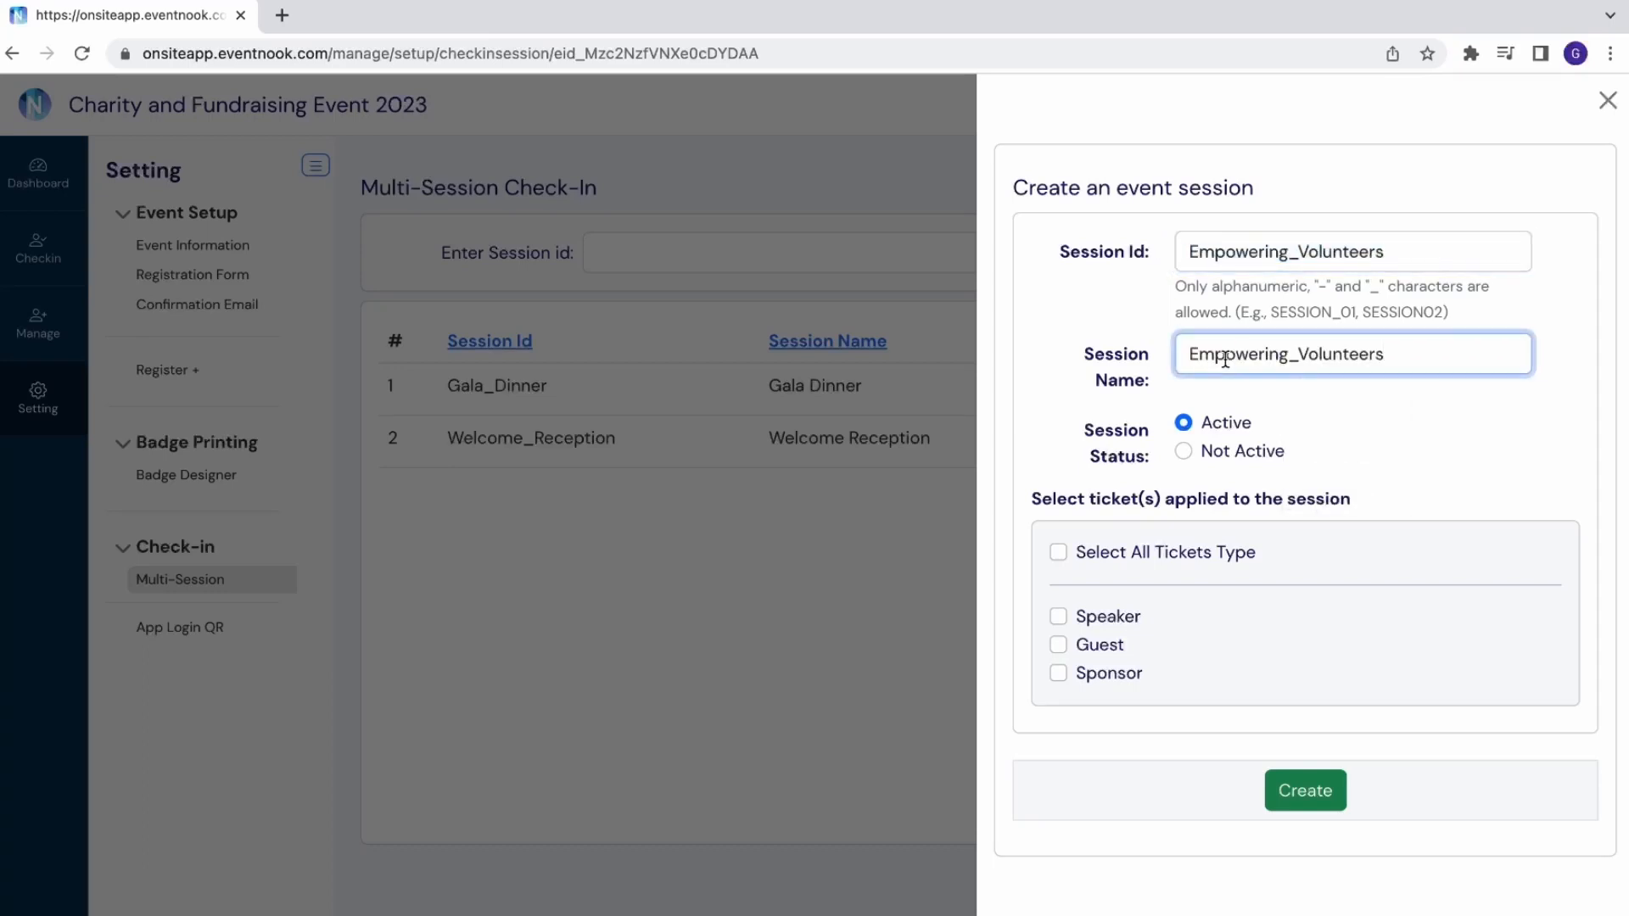
pyautogui.press('Left')
pyautogui.press('Left')
pyautogui.press('Left')
pyautogui.press('Left')
pyautogui.press('Left')
pyautogui.press('Left')
pyautogui.press('Left')
pyautogui.press('Left')
pyautogui.press('Left')
pyautogui.press('Left')
pyautogui.press('BackSpace')
# Create the session with Active status for the Guest ticket only, and return to the session list
pyautogui.click(1183, 452)
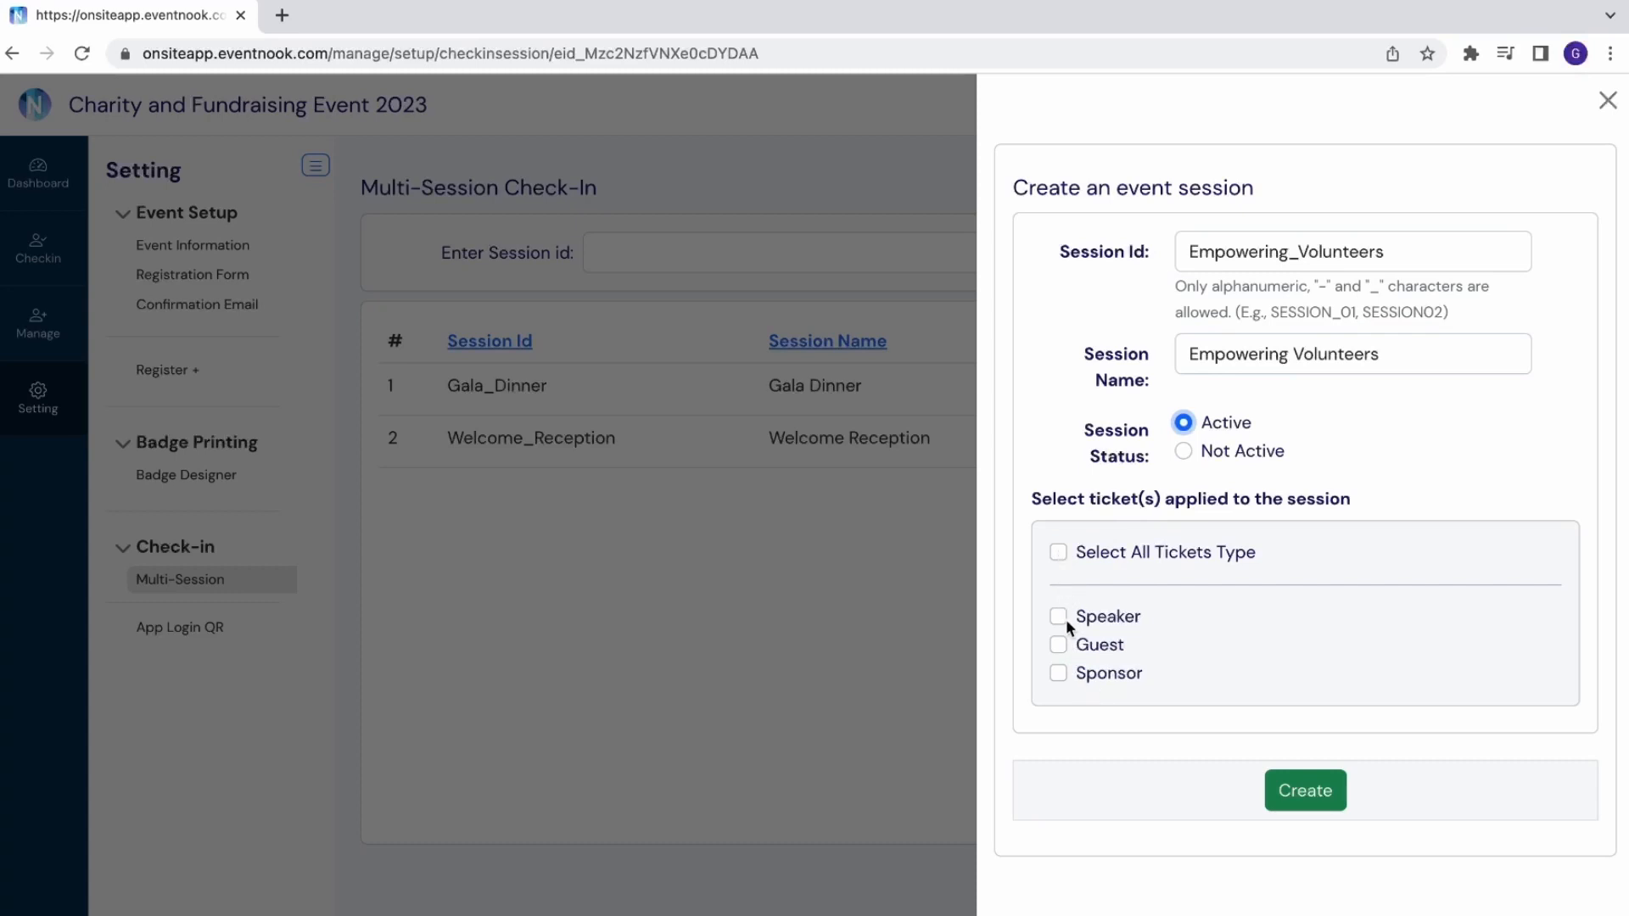
pyautogui.click(1057, 646)
pyautogui.click(1307, 790)
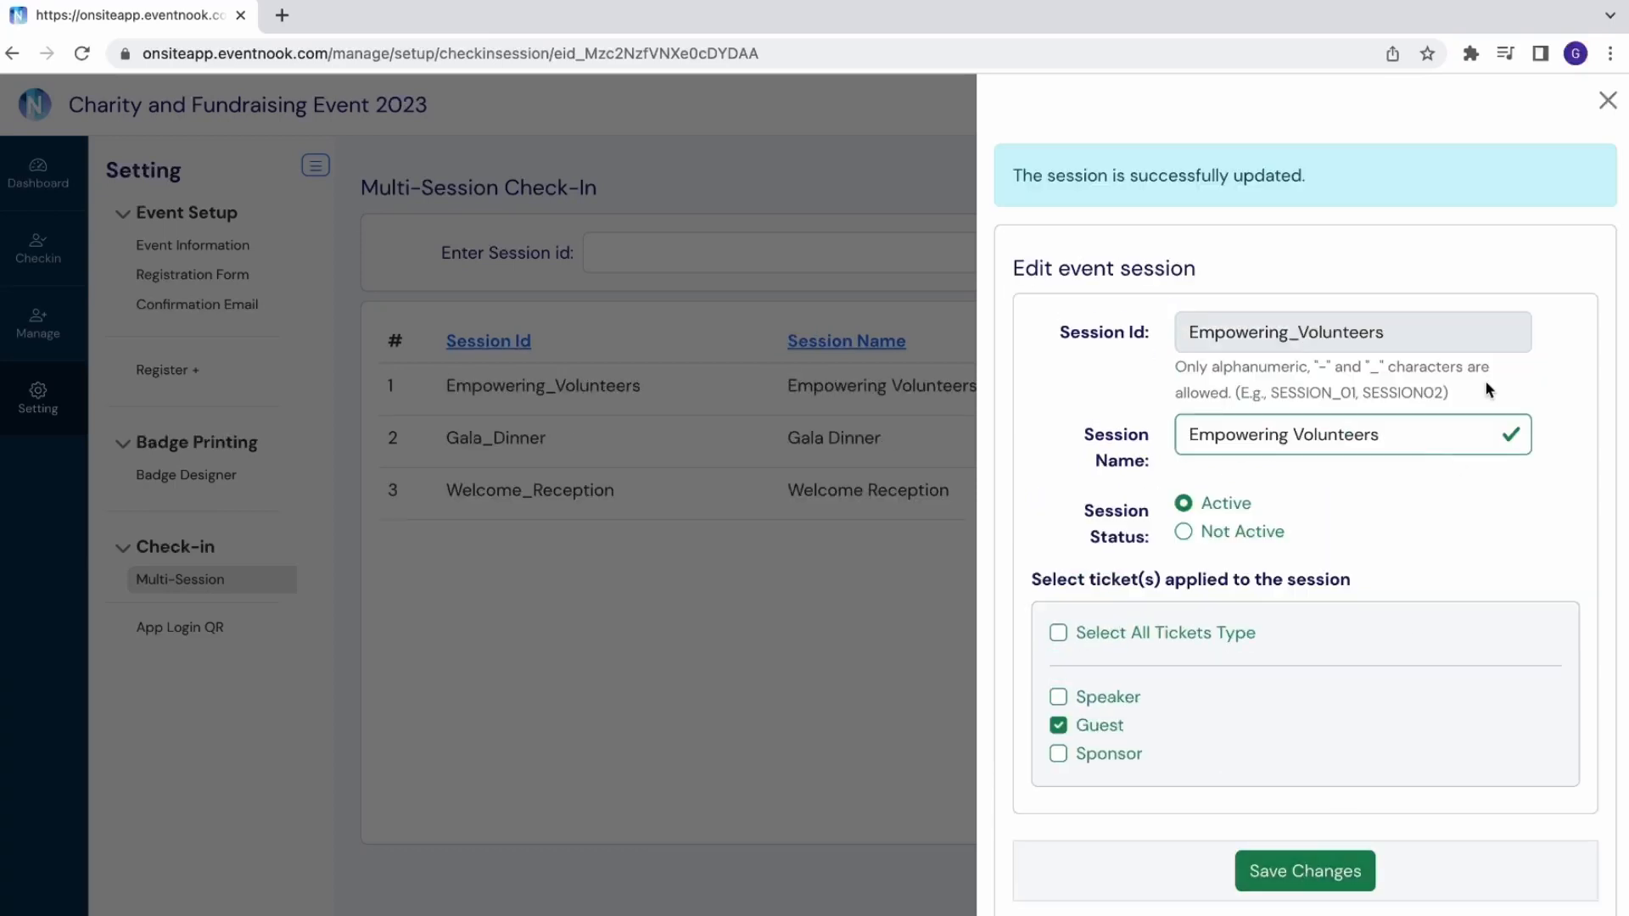
pyautogui.click(1607, 101)
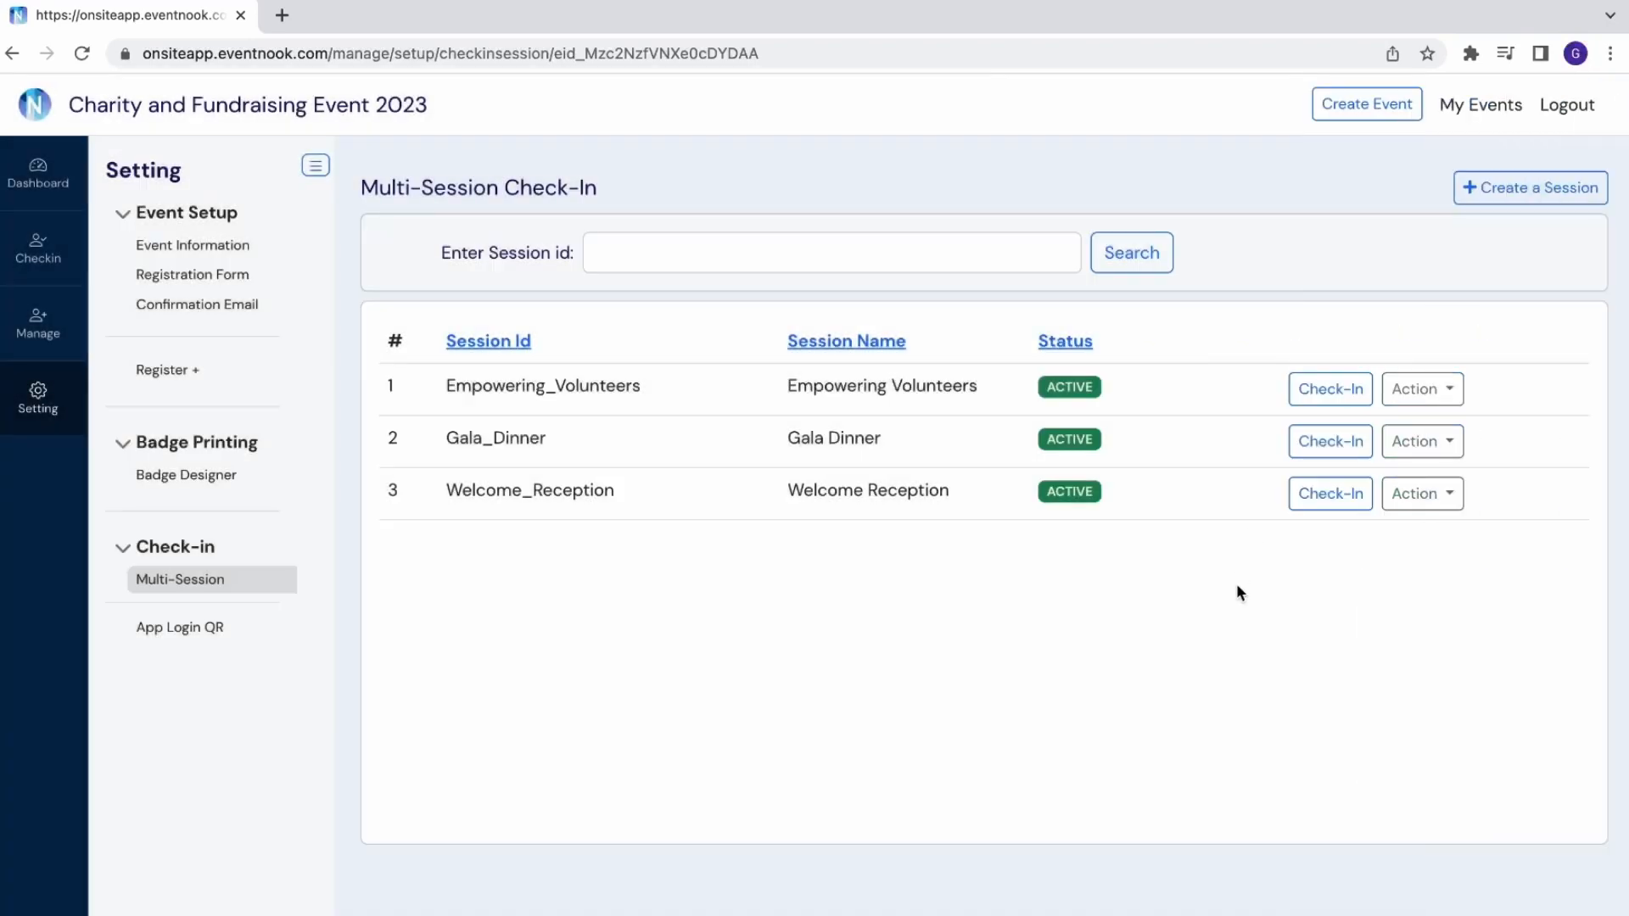
# Look at the Welcome Reception session's check-in page and its session settings, including the applied ticket types
pyautogui.click(1345, 498)
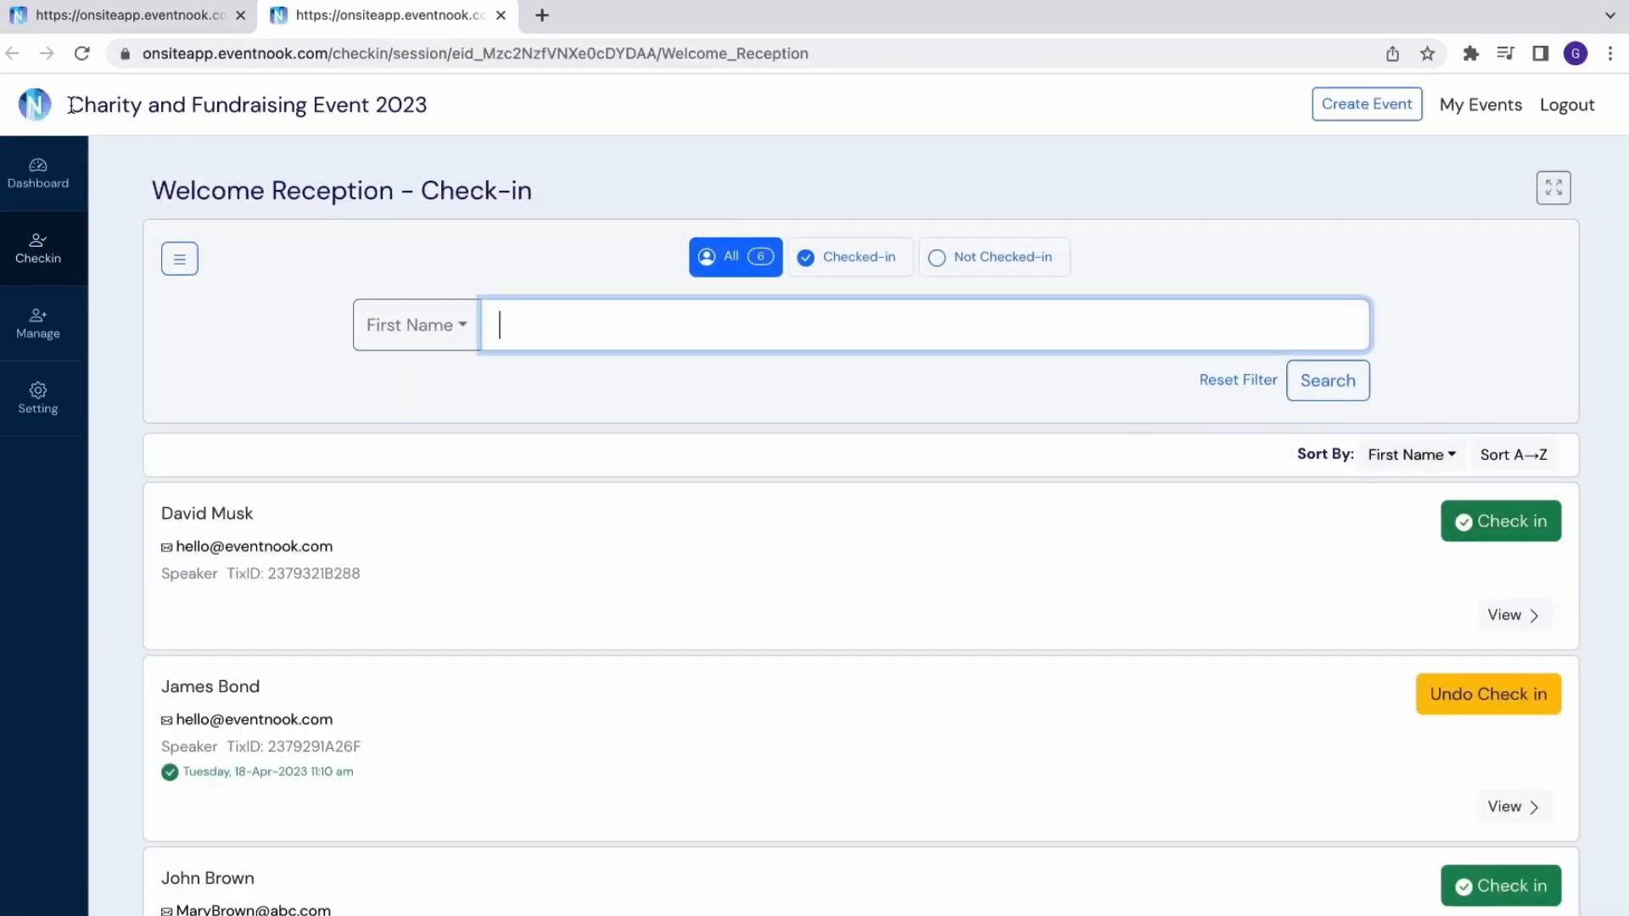
pyautogui.click(500, 15)
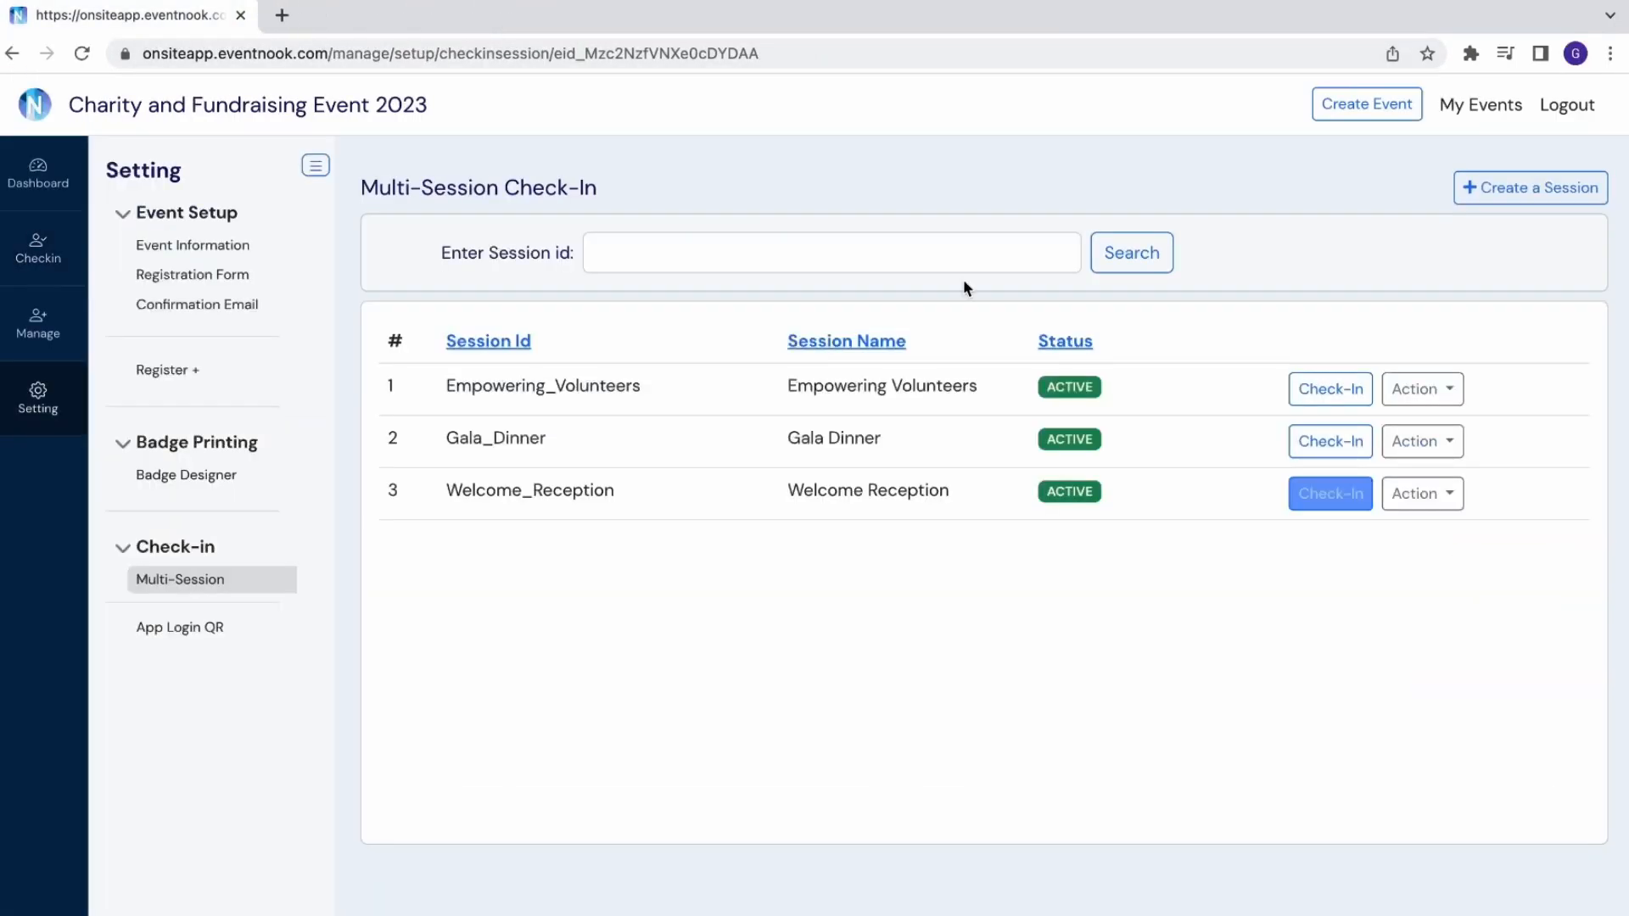
pyautogui.click(1433, 497)
pyautogui.click(1287, 552)
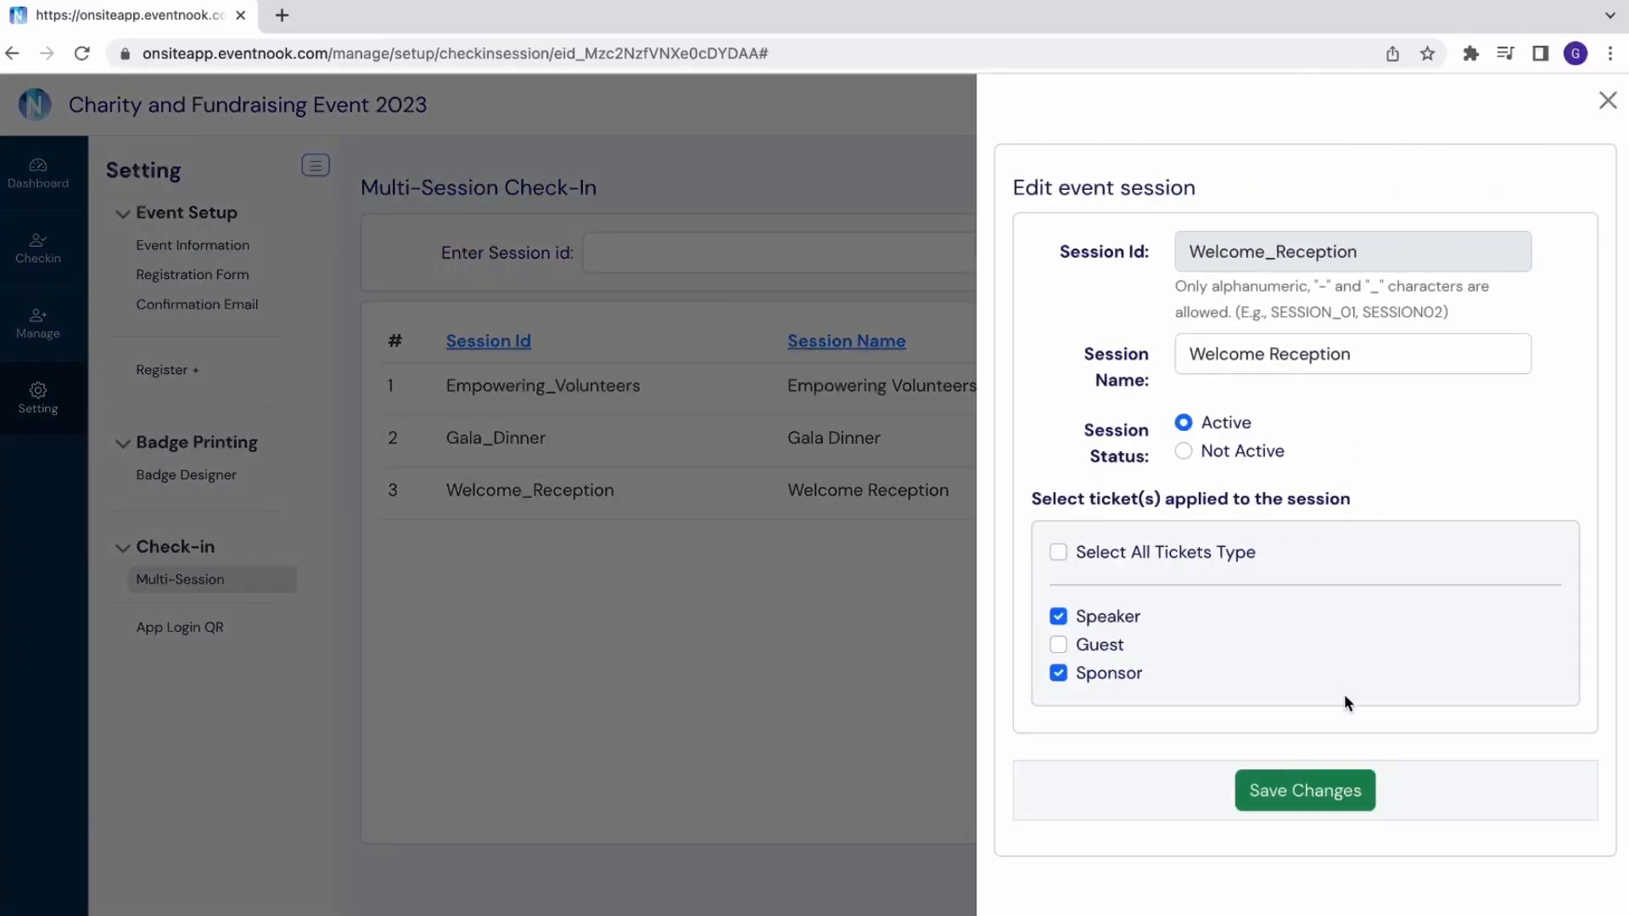
pyautogui.click(1607, 101)
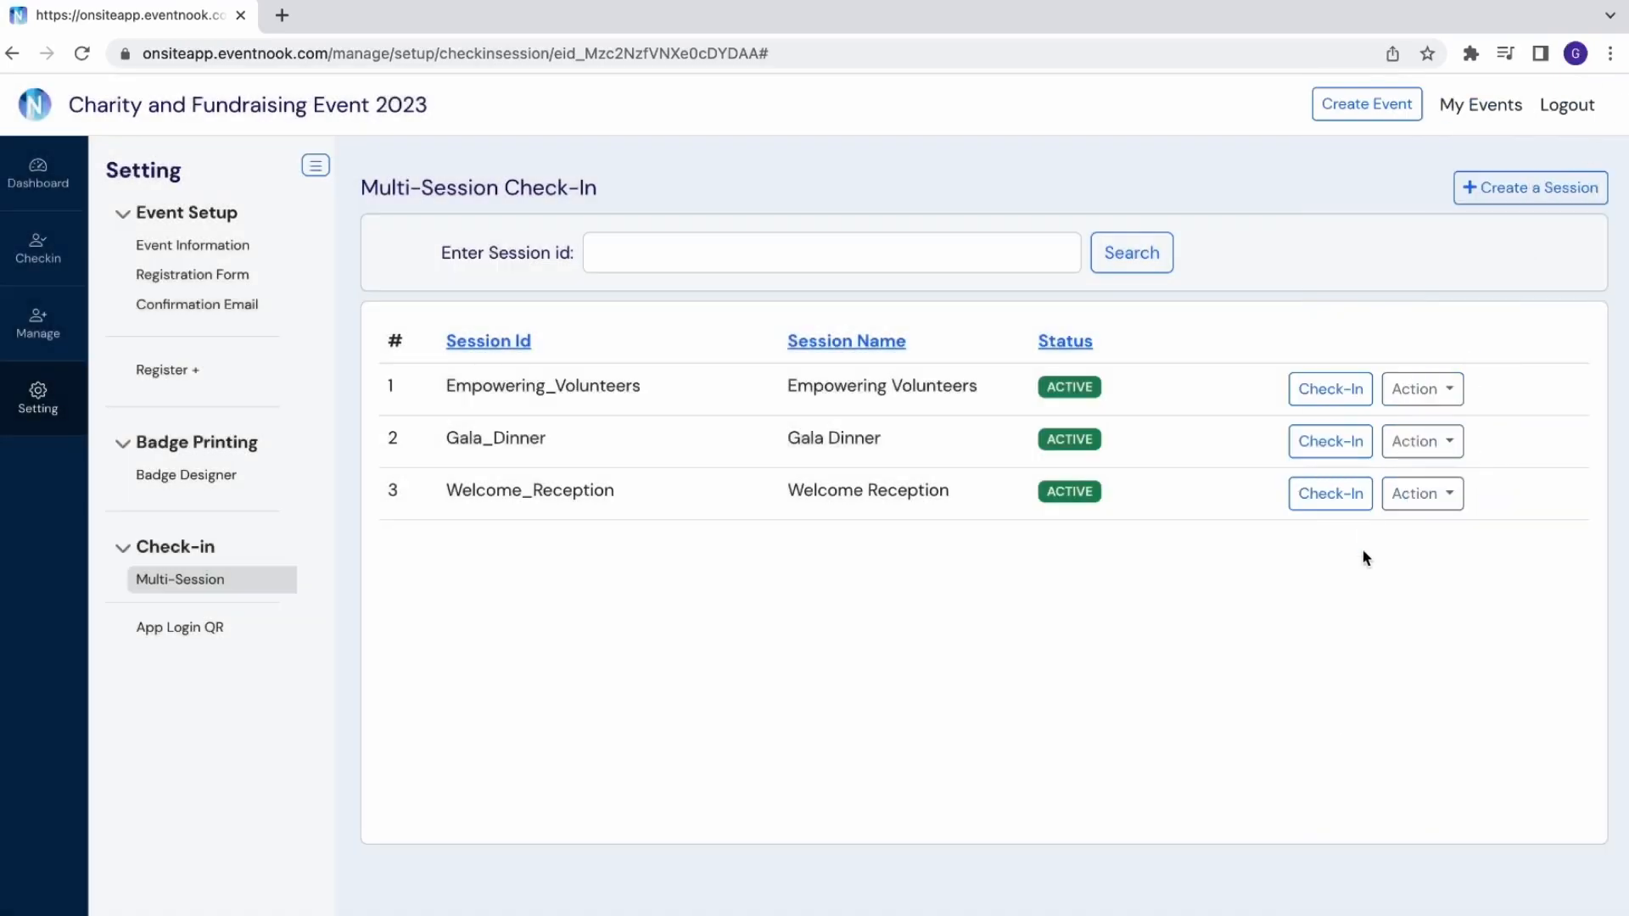
# Check in the first attendee listed for the Welcome Reception session and return to the session list
pyautogui.click(1437, 499)
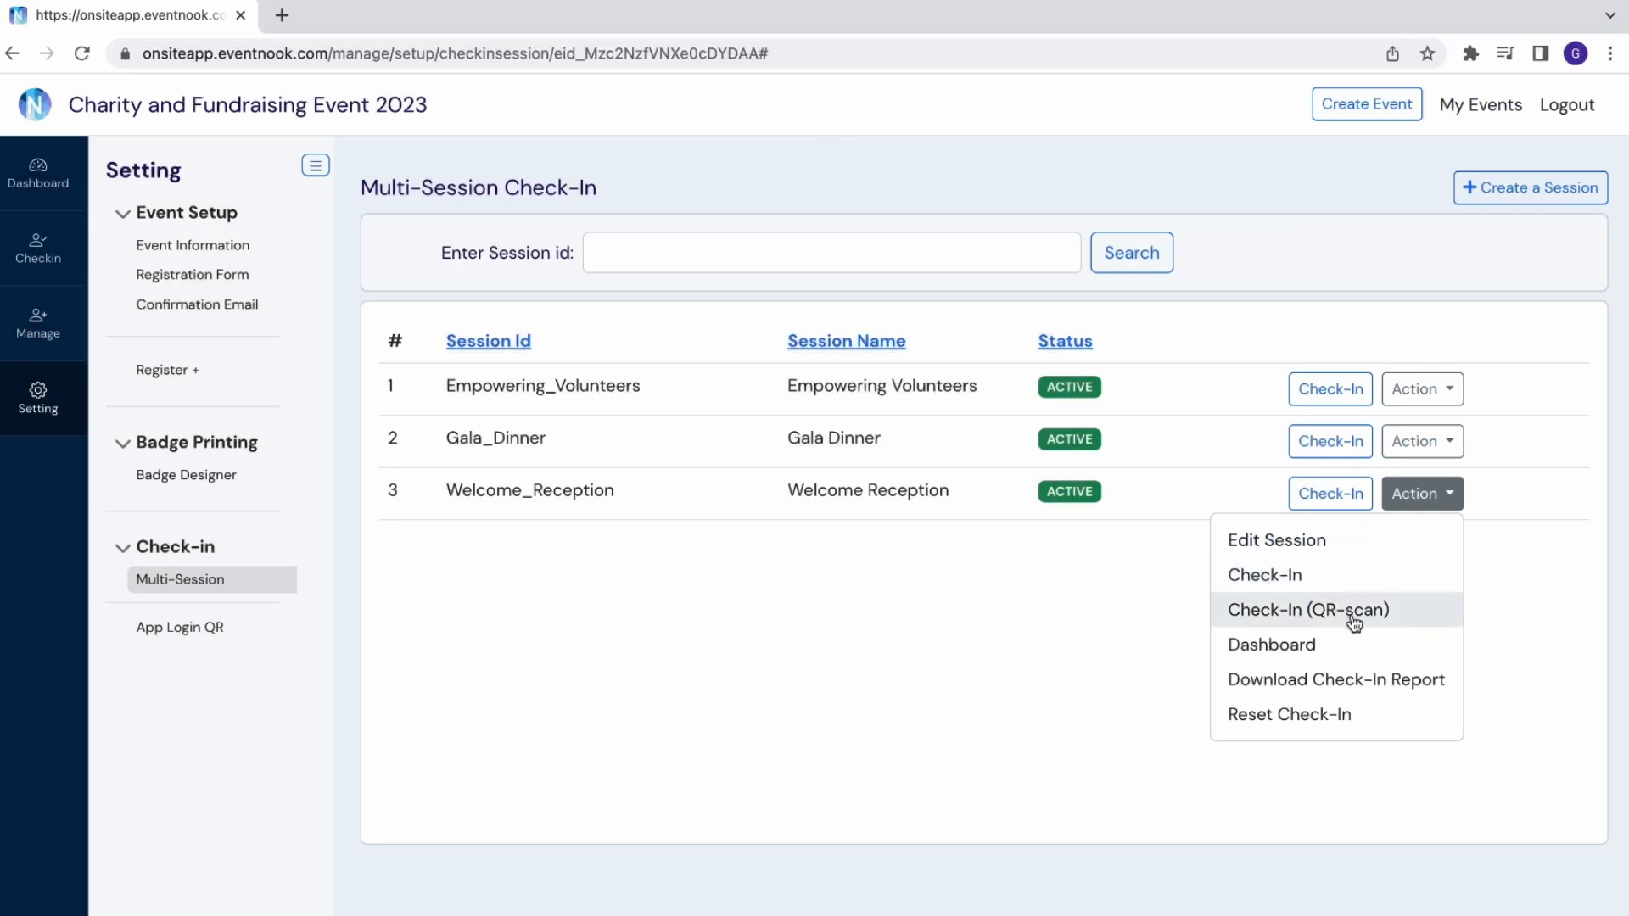
pyautogui.click(1326, 577)
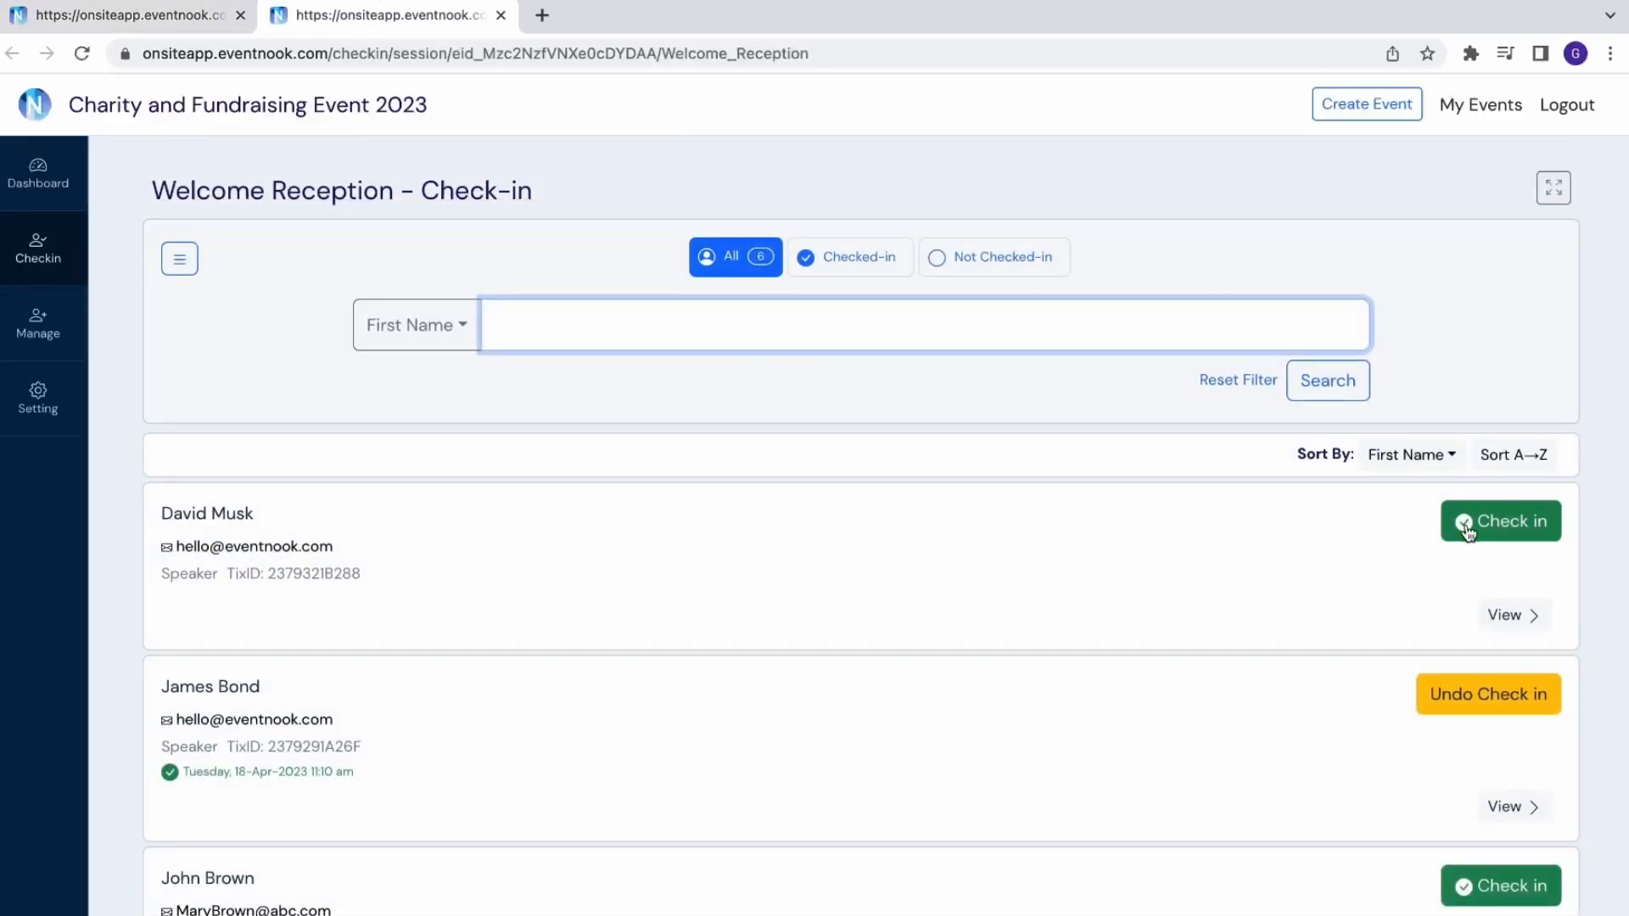
pyautogui.click(1506, 529)
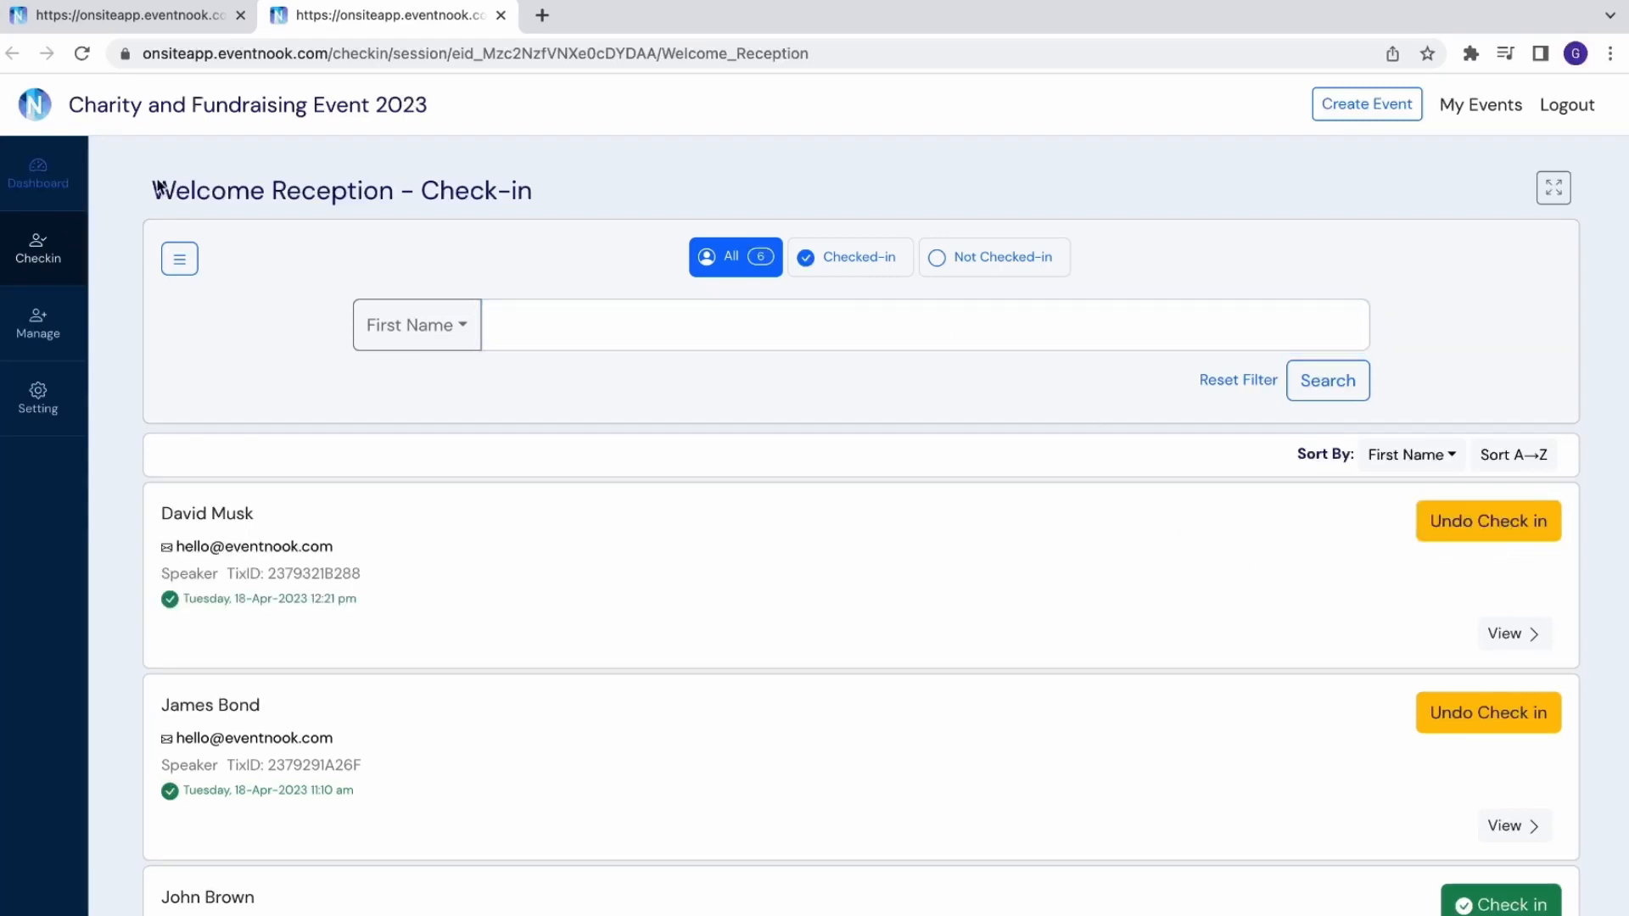
pyautogui.click(501, 15)
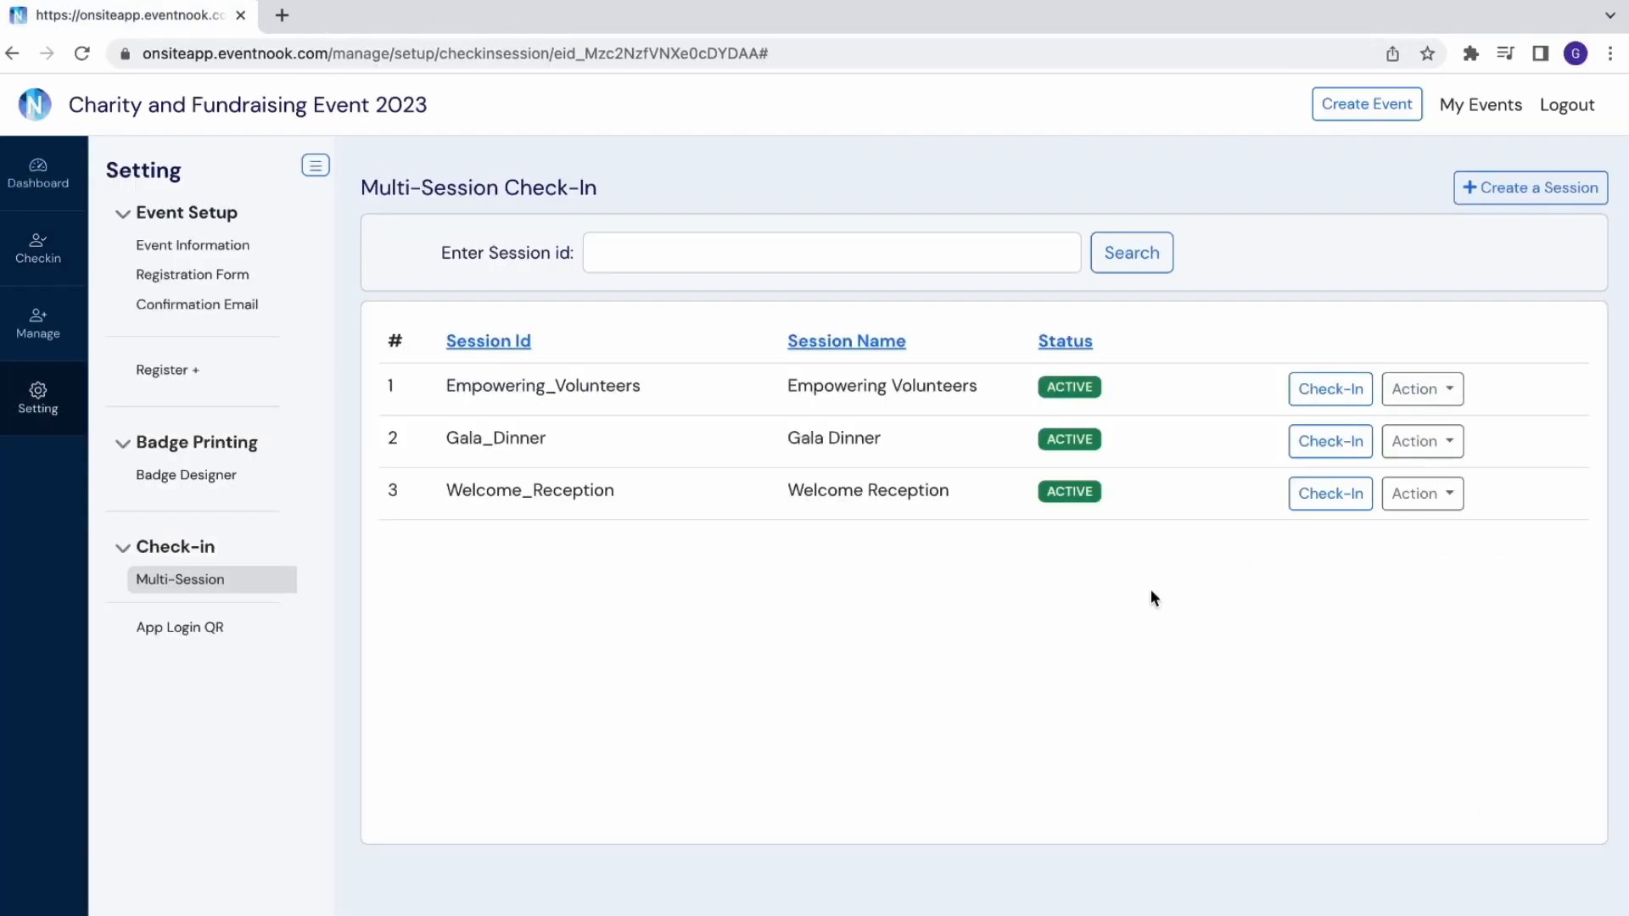
# View the check-in status dashboard of the Welcome Reception session and return to the session list
pyautogui.click(1432, 501)
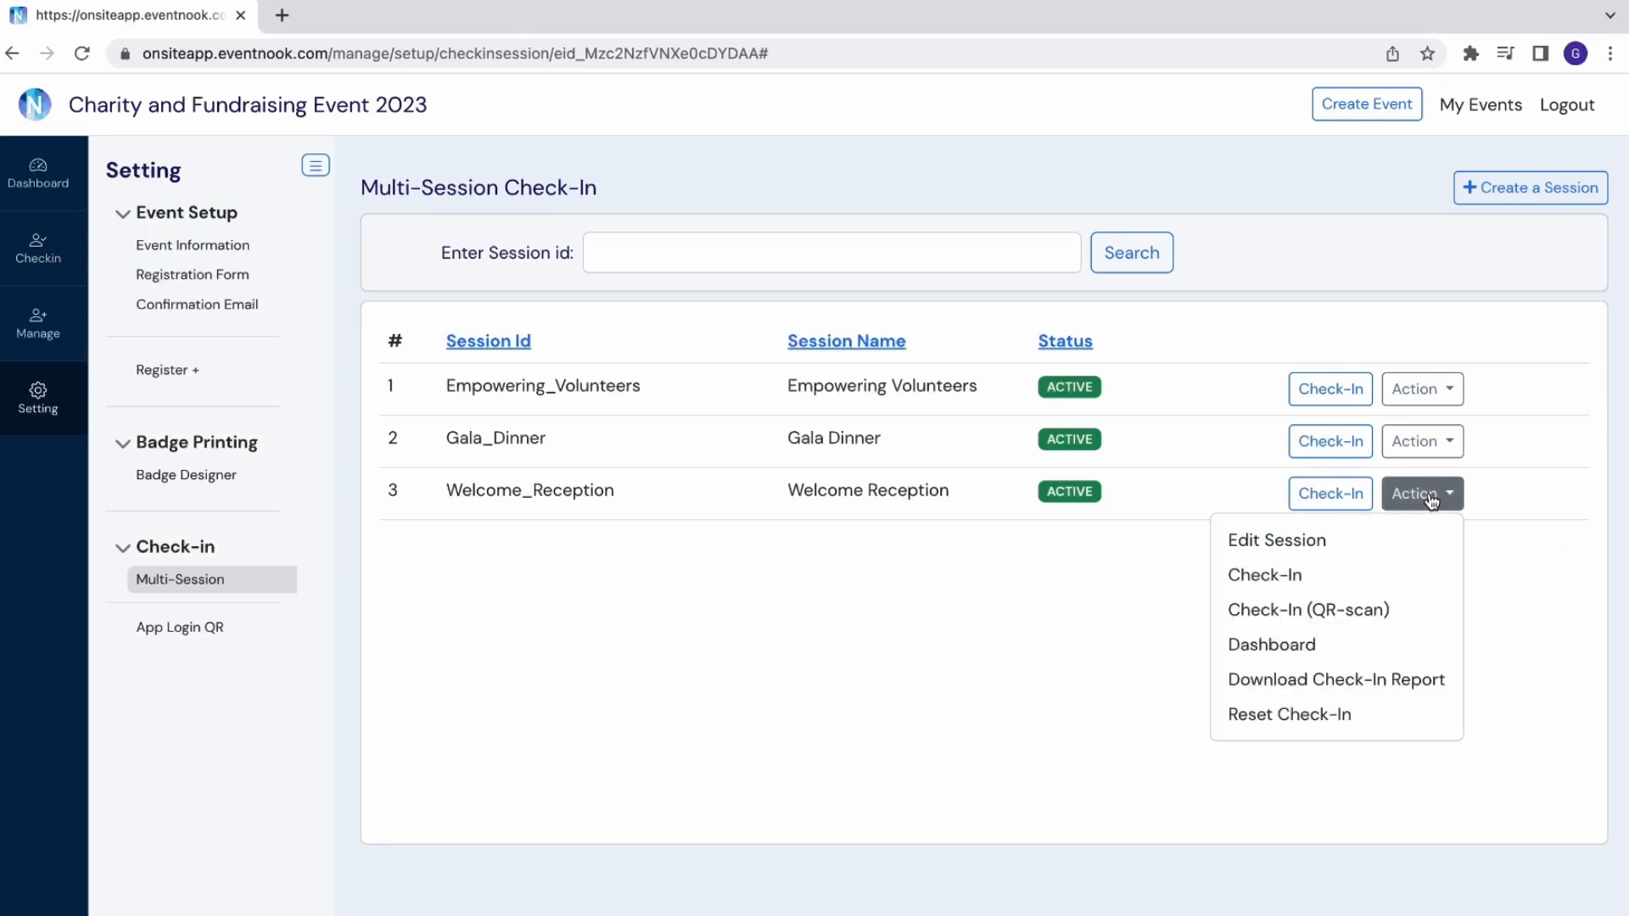
pyautogui.click(1301, 653)
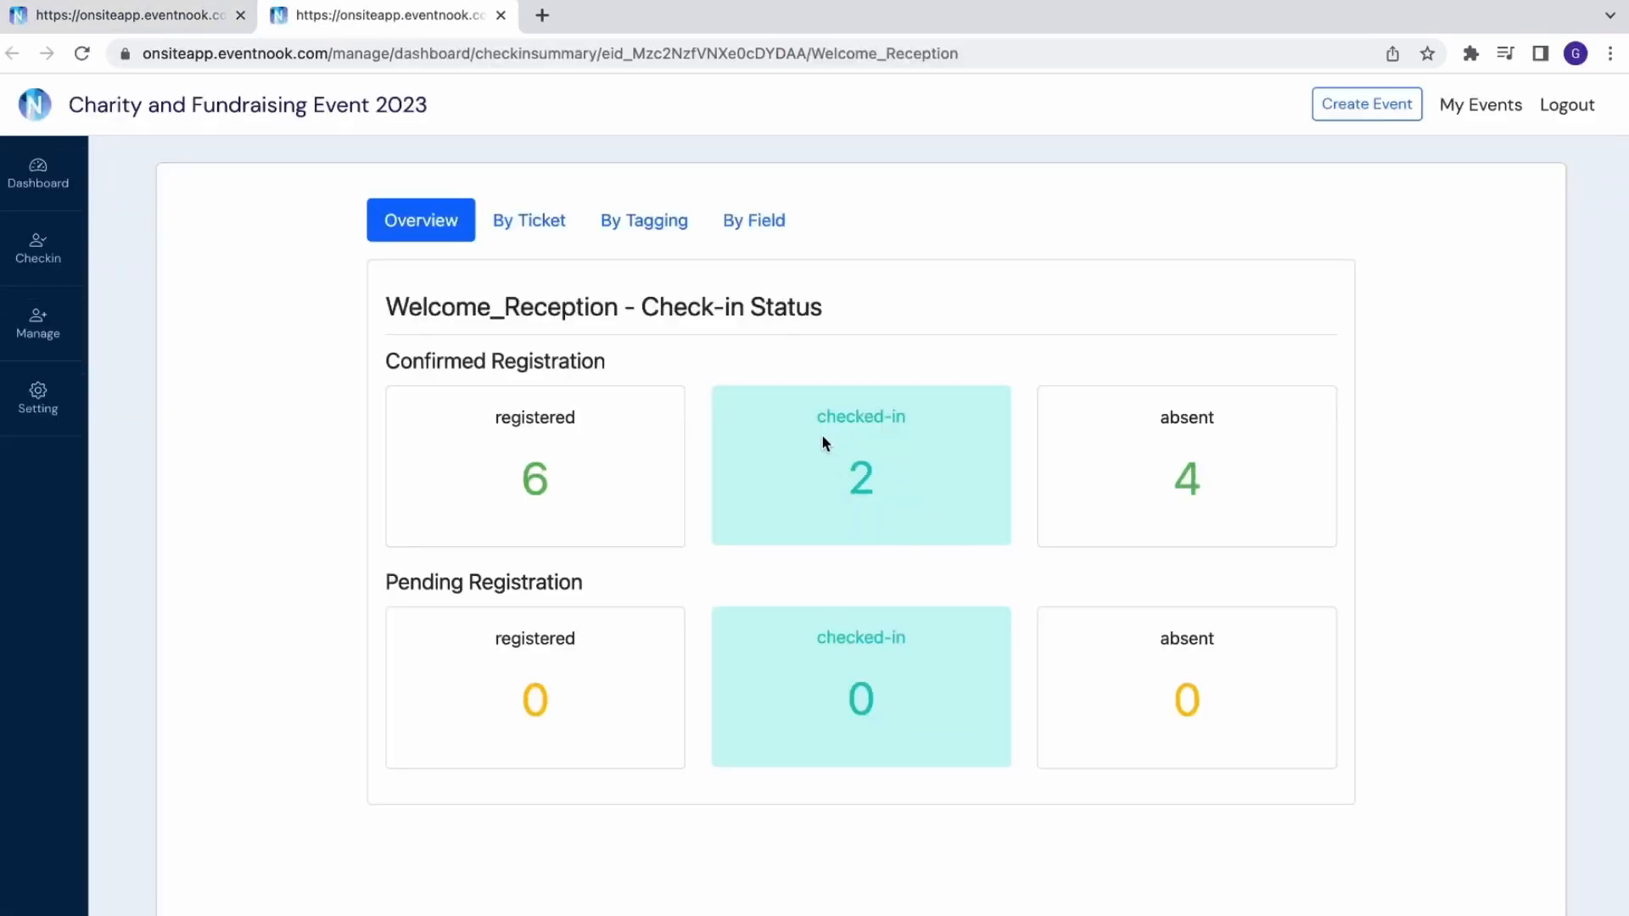
pyautogui.click(501, 16)
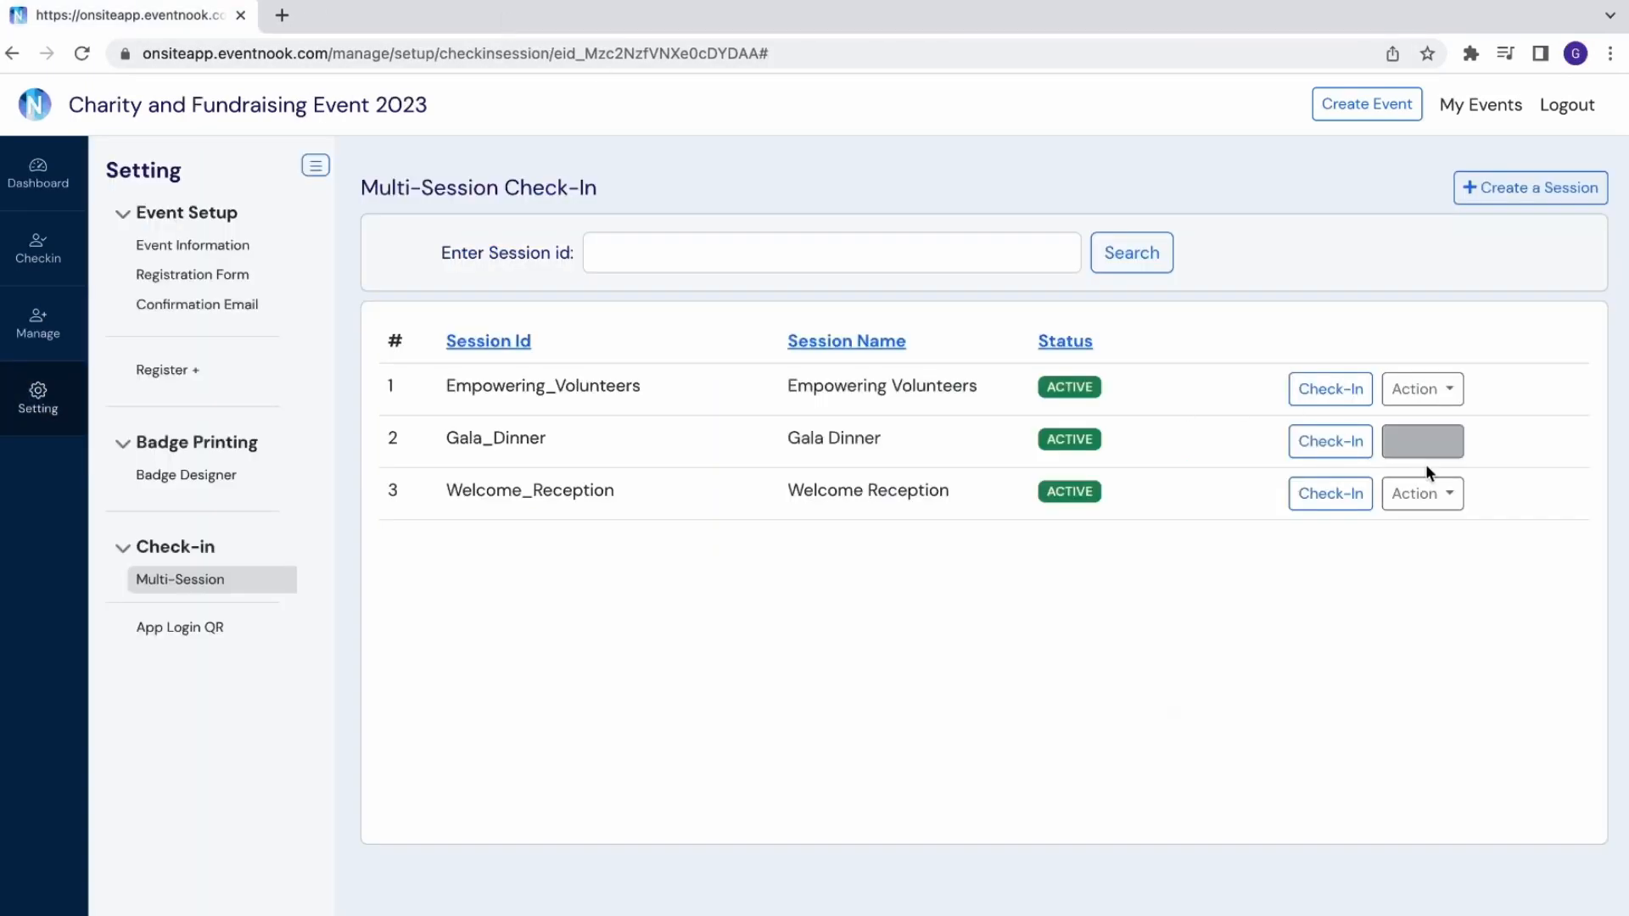
# View the Reset Check-In form for the Welcome Reception session and close it without resetting
pyautogui.click(1431, 500)
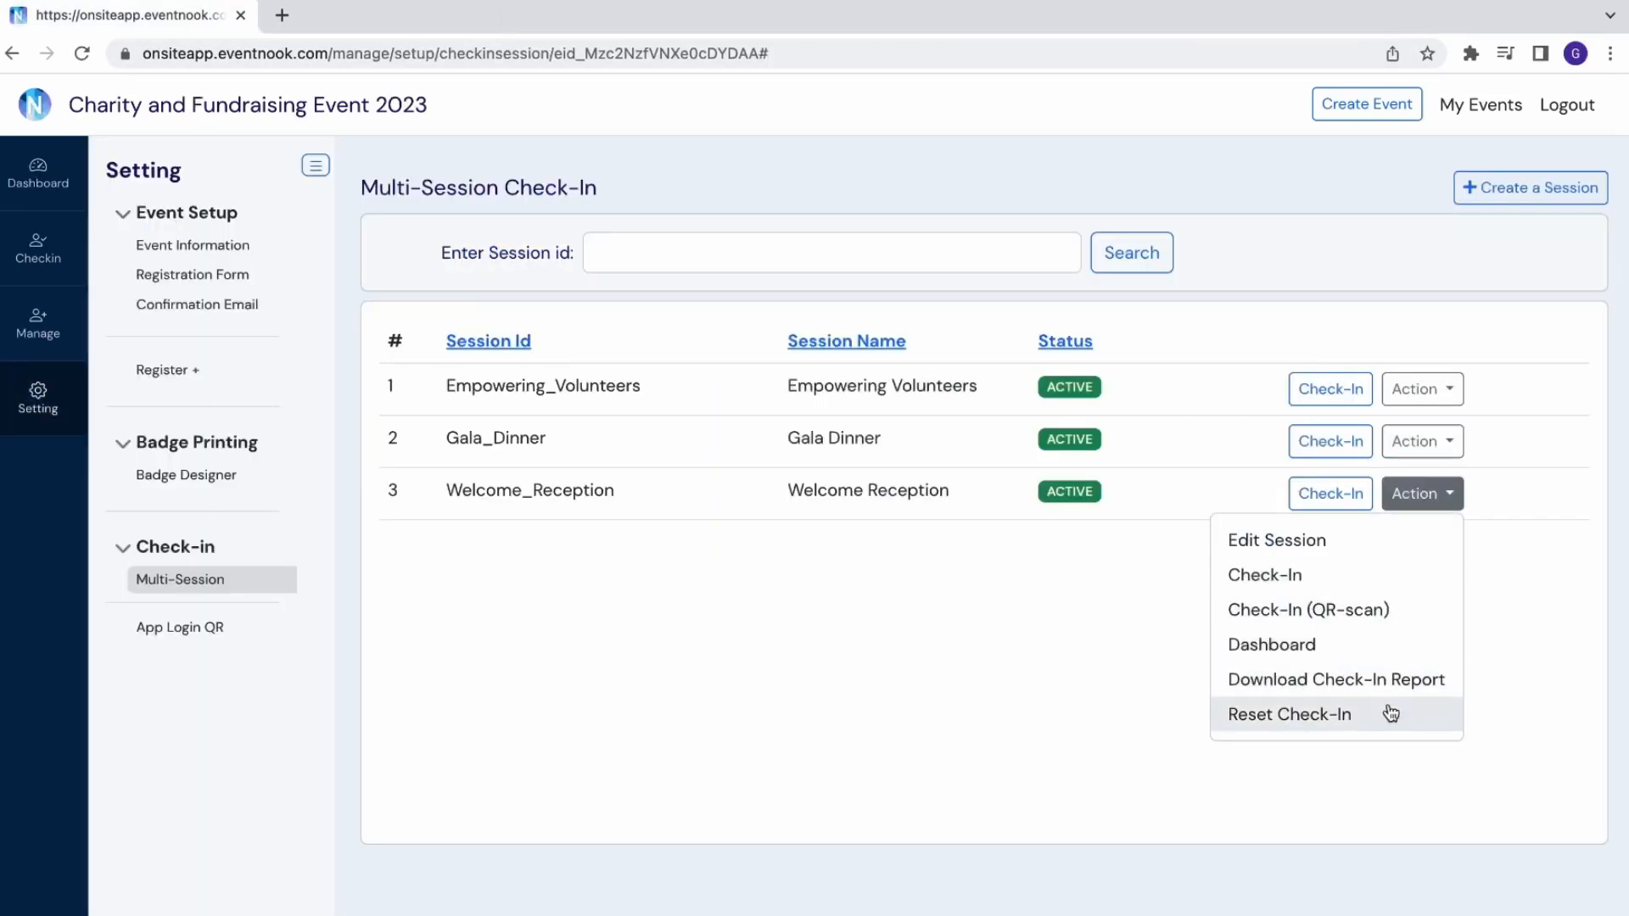
pyautogui.click(1313, 715)
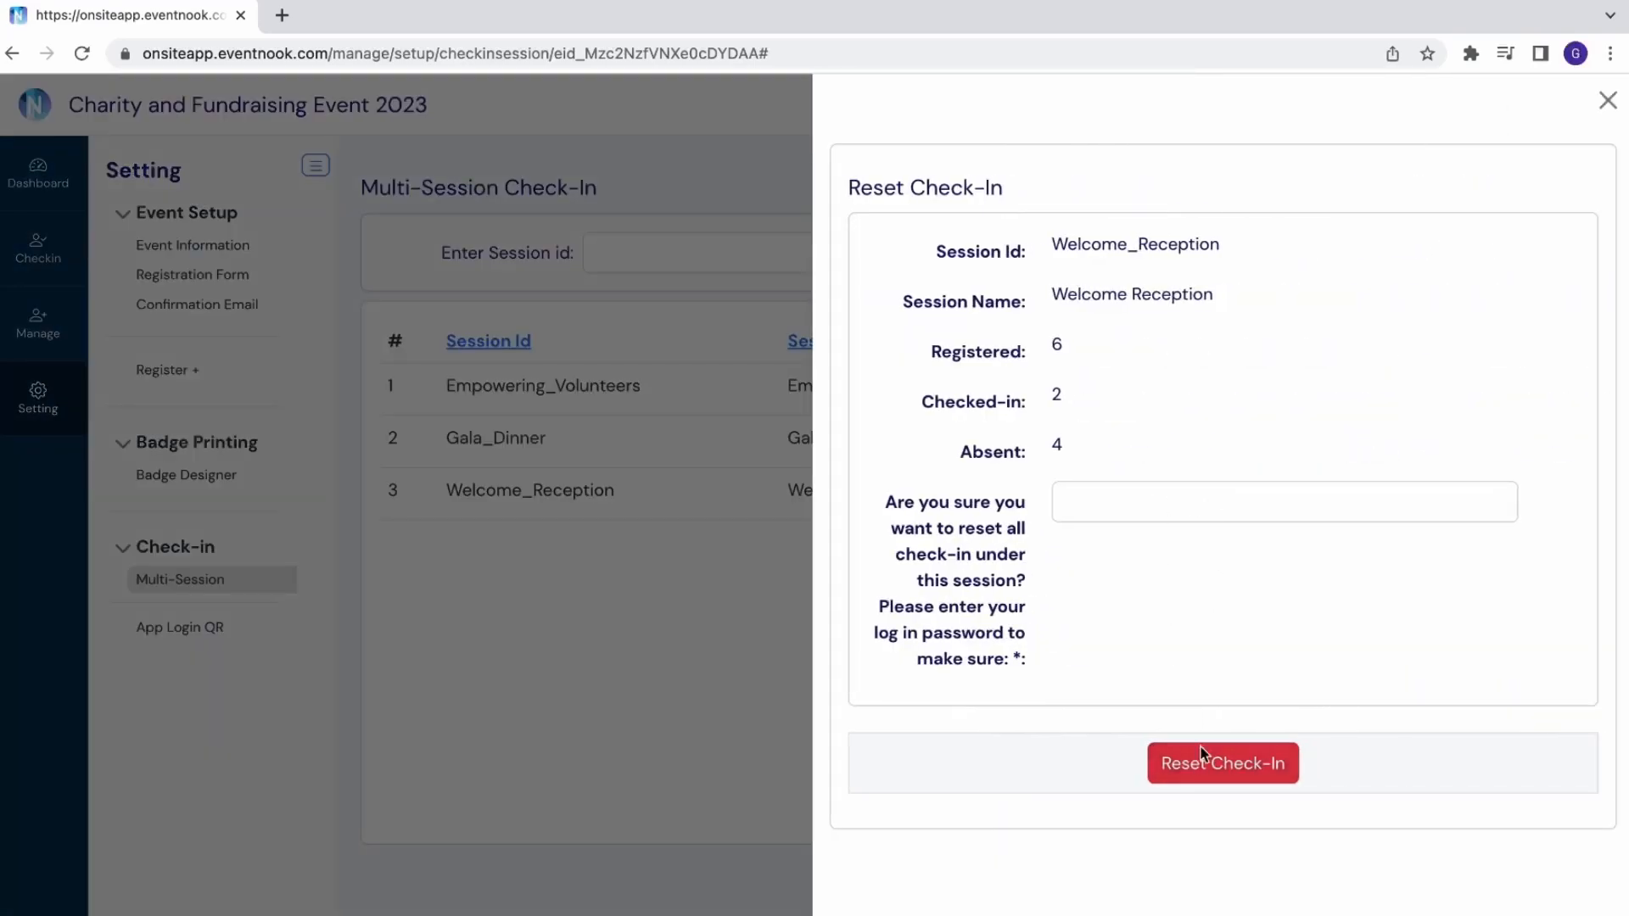
pyautogui.click(1607, 101)
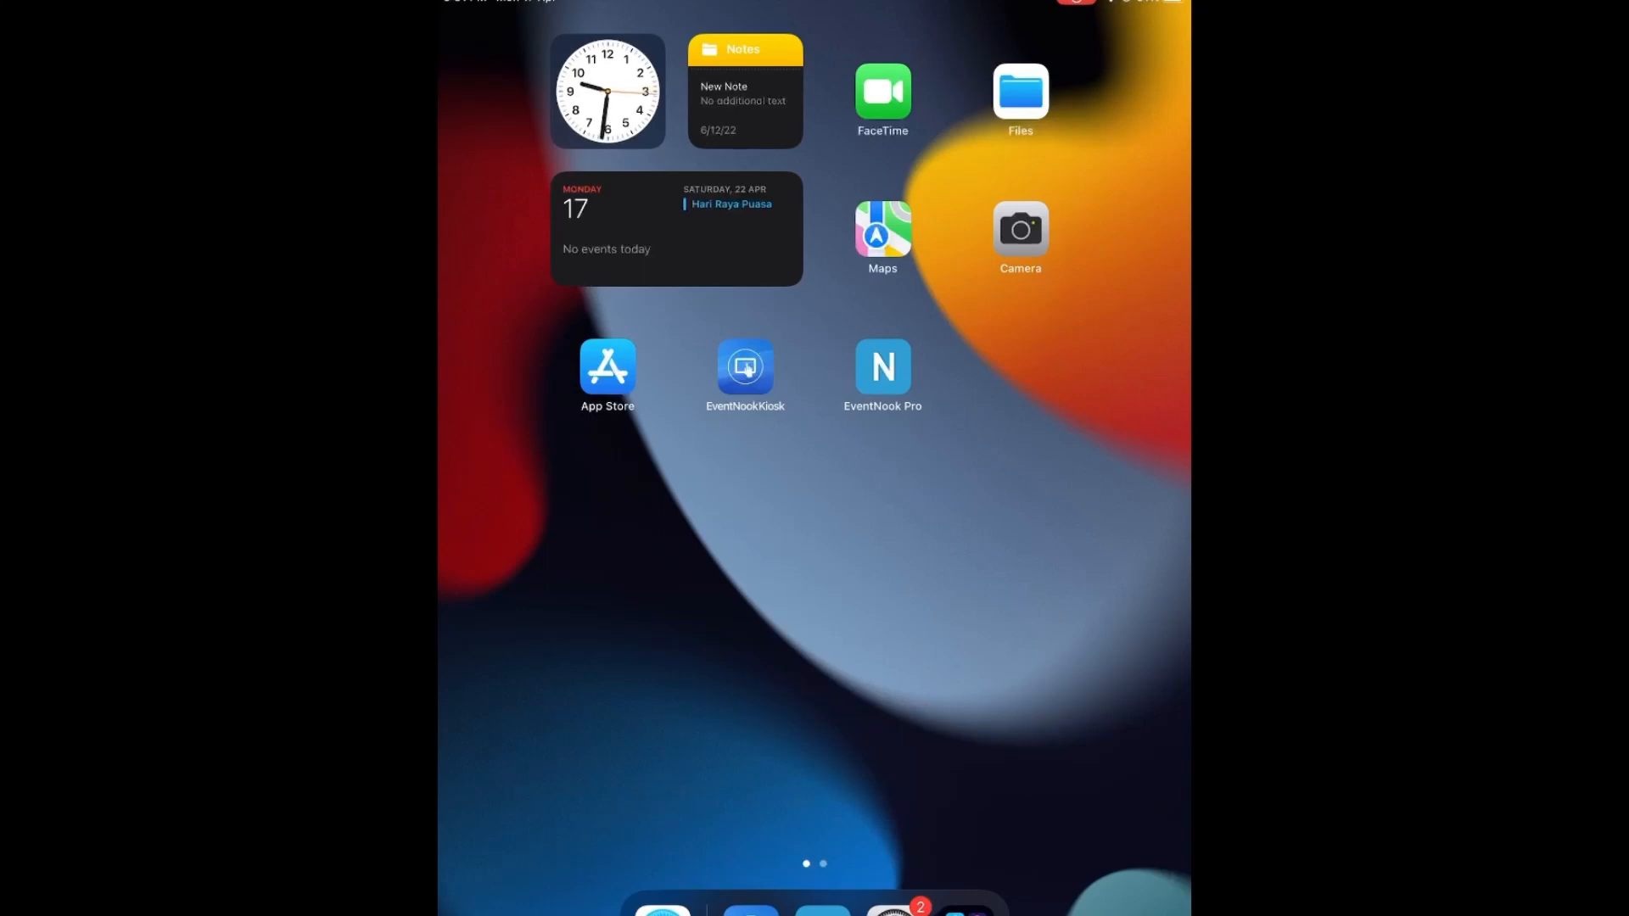
# Switch to the EventNook Pro app, log in by QR code scan, and open session check-in for Welcome Reception
pyautogui.click(822, 911)
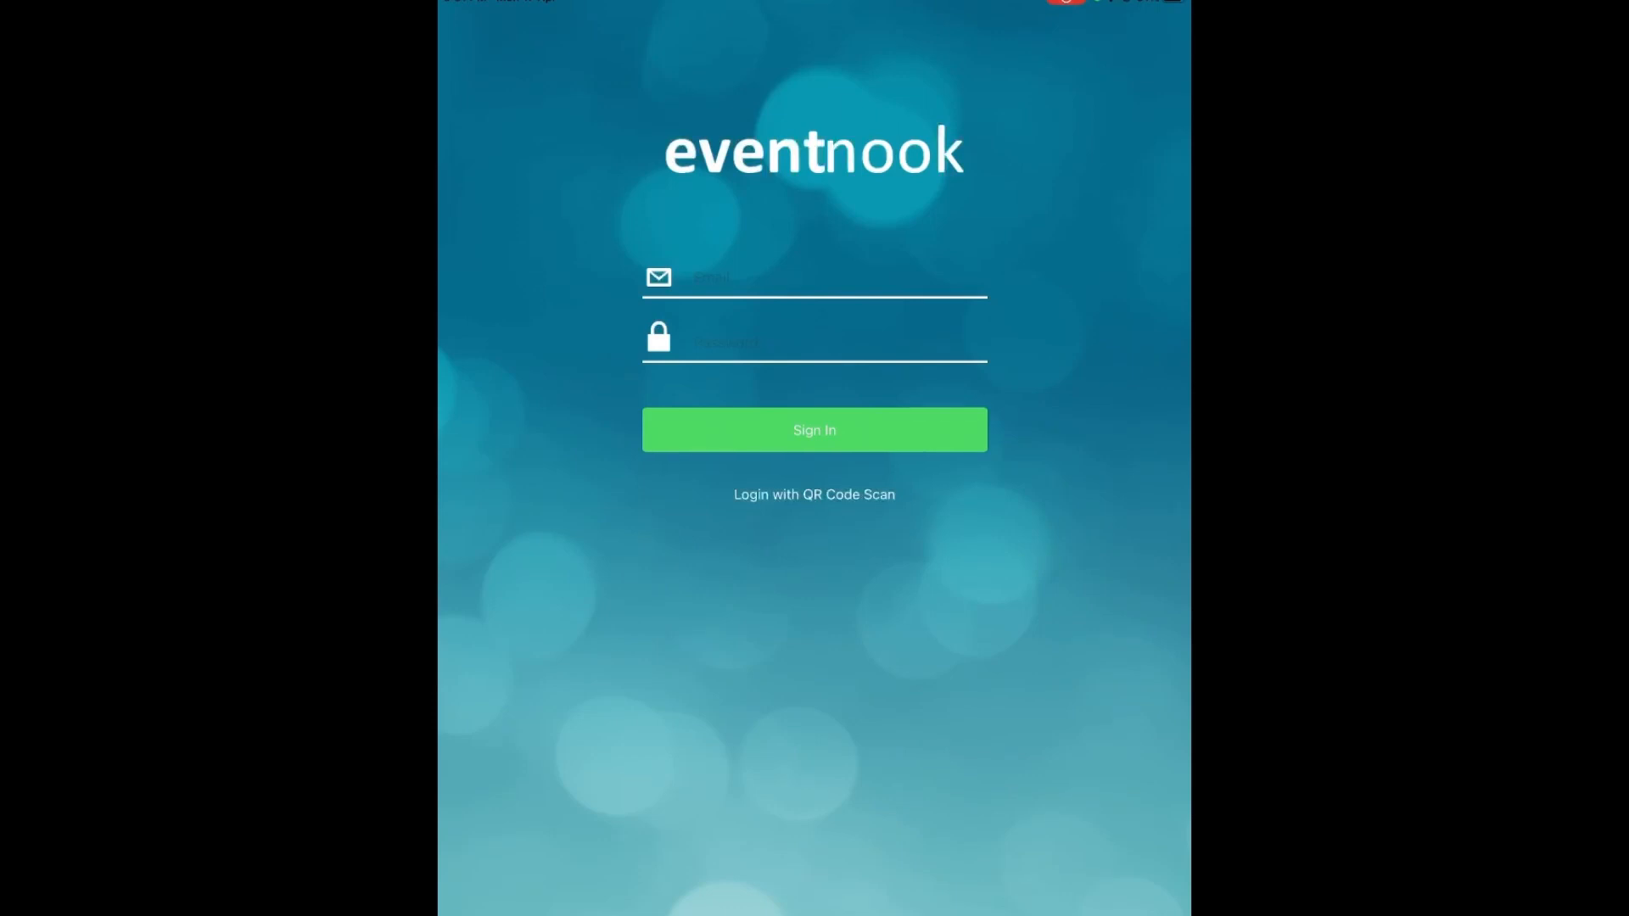
pyautogui.click(814, 494)
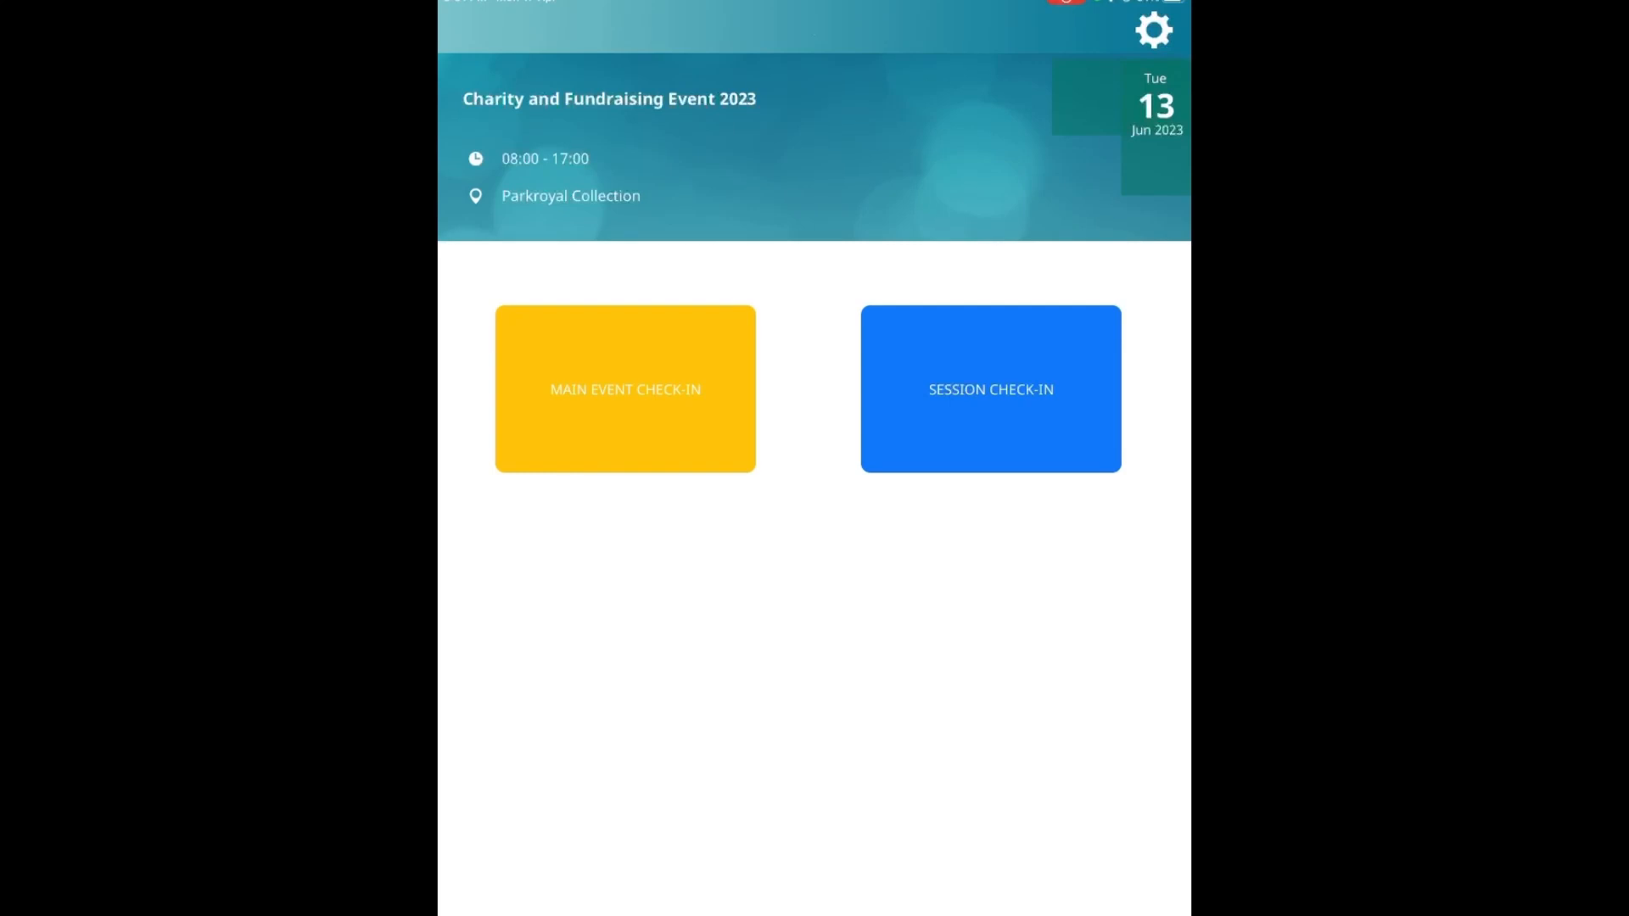
pyautogui.click(991, 390)
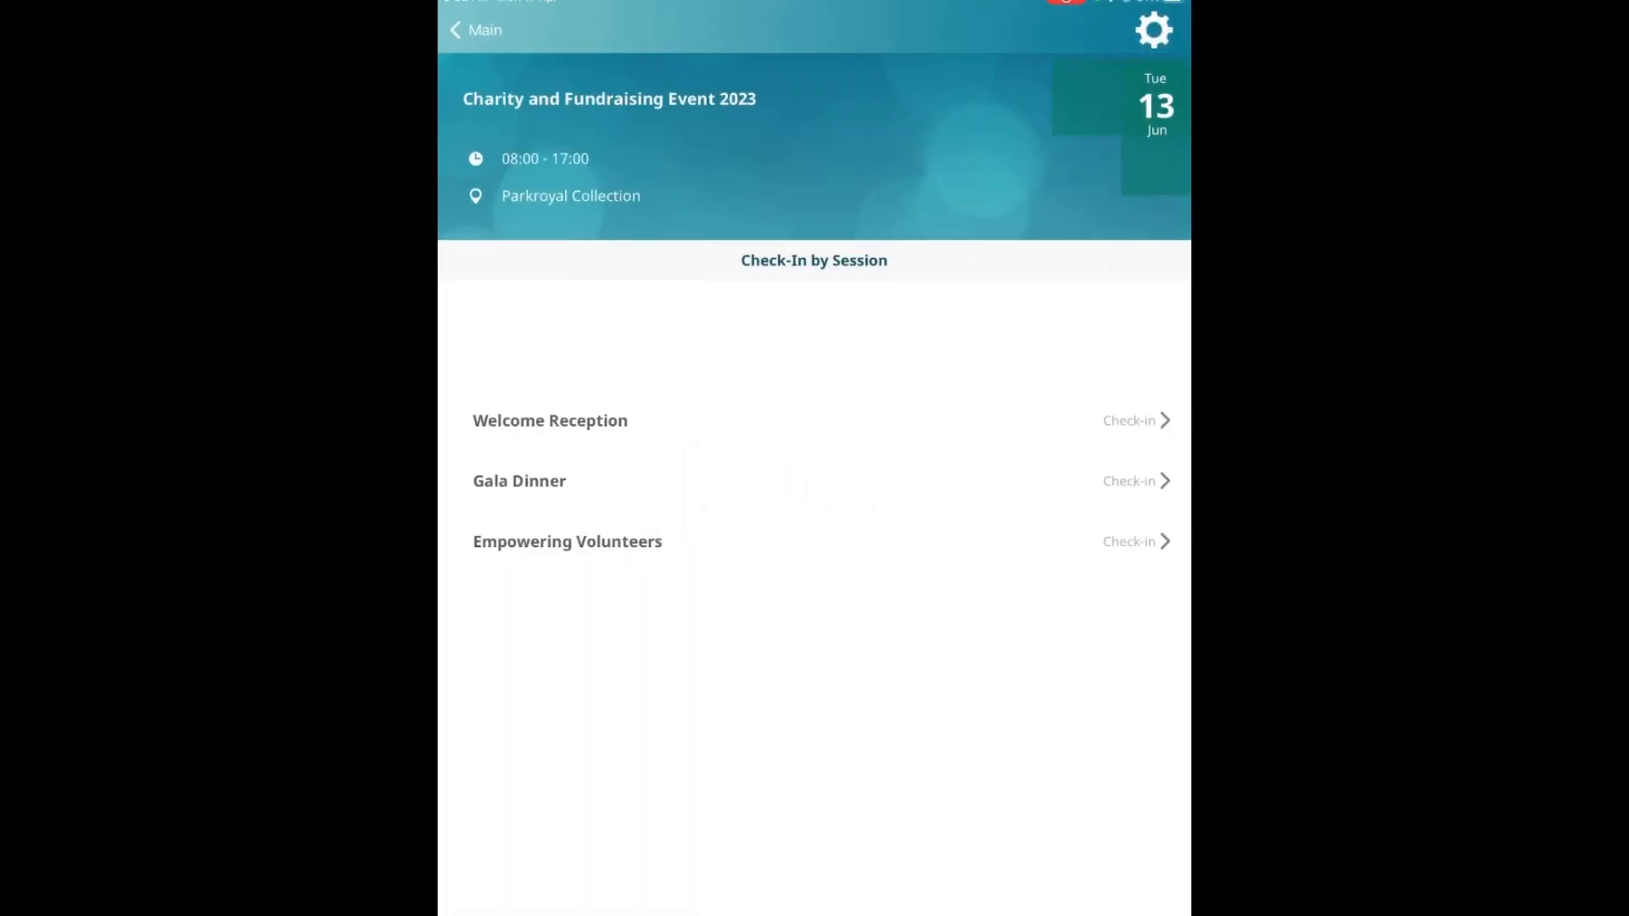
pyautogui.click(1136, 421)
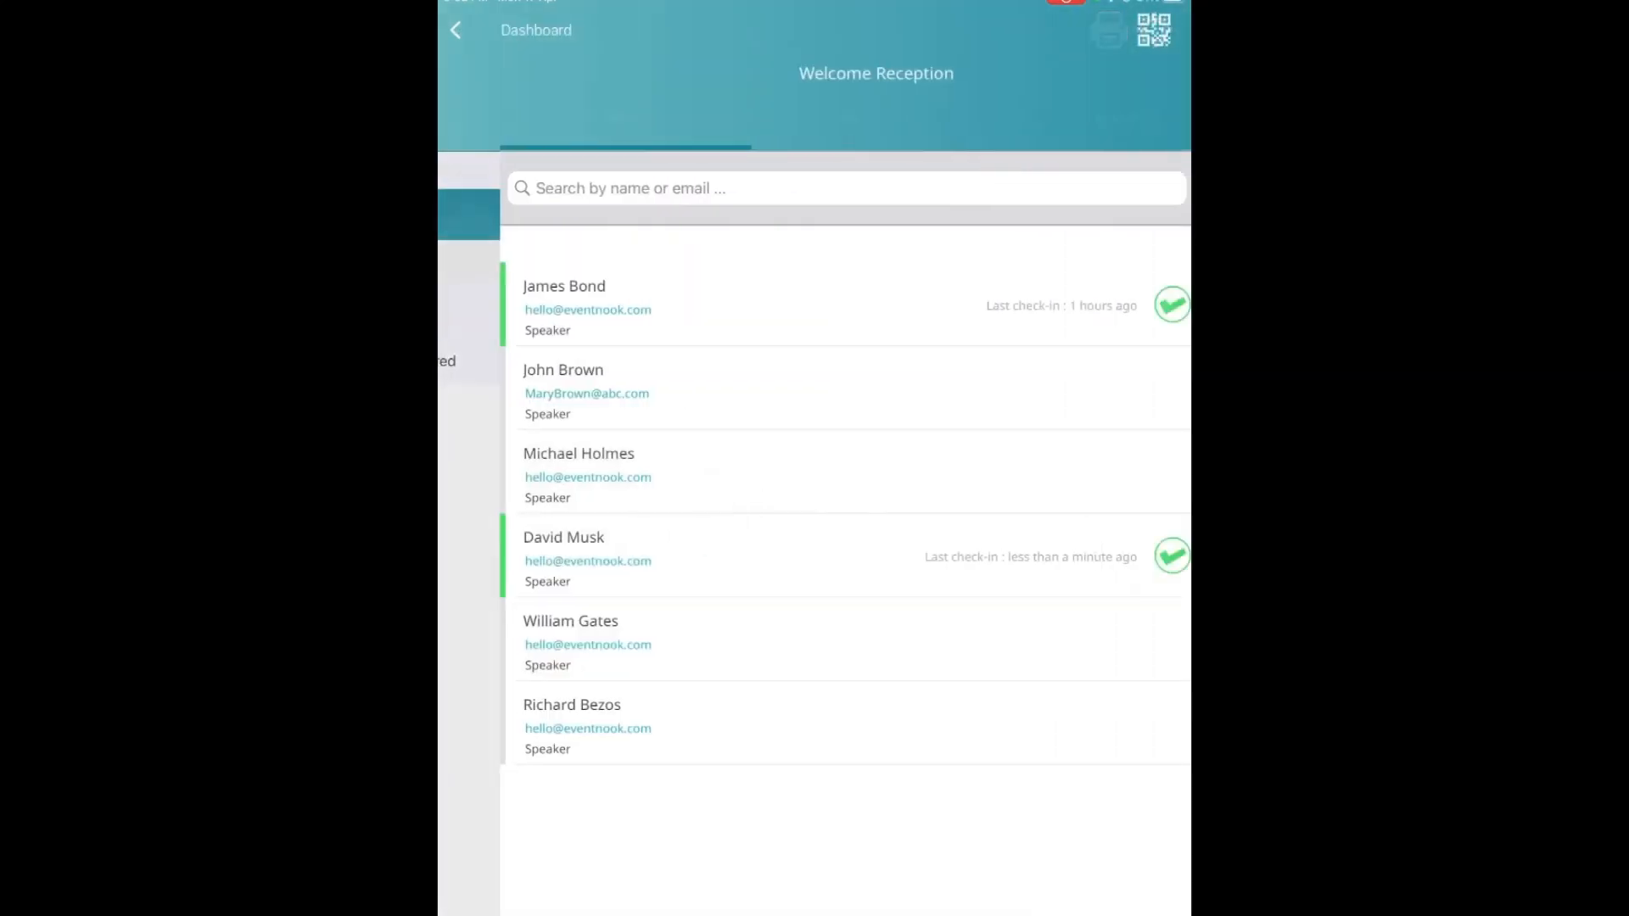
# Check in the second and third attendees in the Welcome Reception list and return to the session dashboard
pyautogui.moveTo(509, 387); pyautogui.dragTo(644, 387)
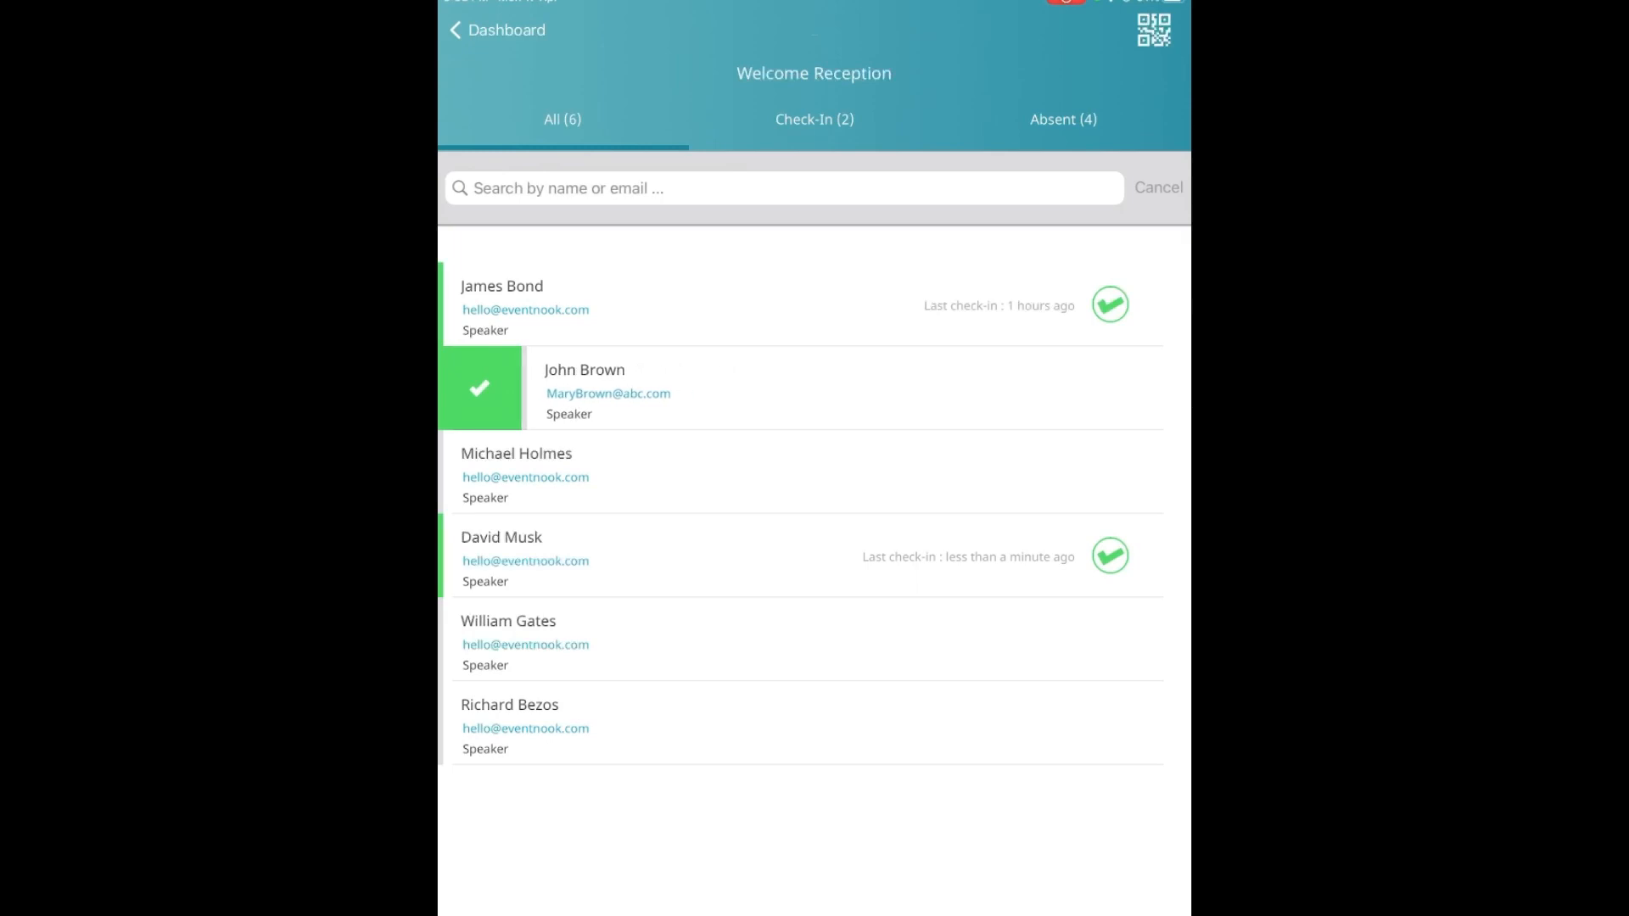
pyautogui.click(479, 389)
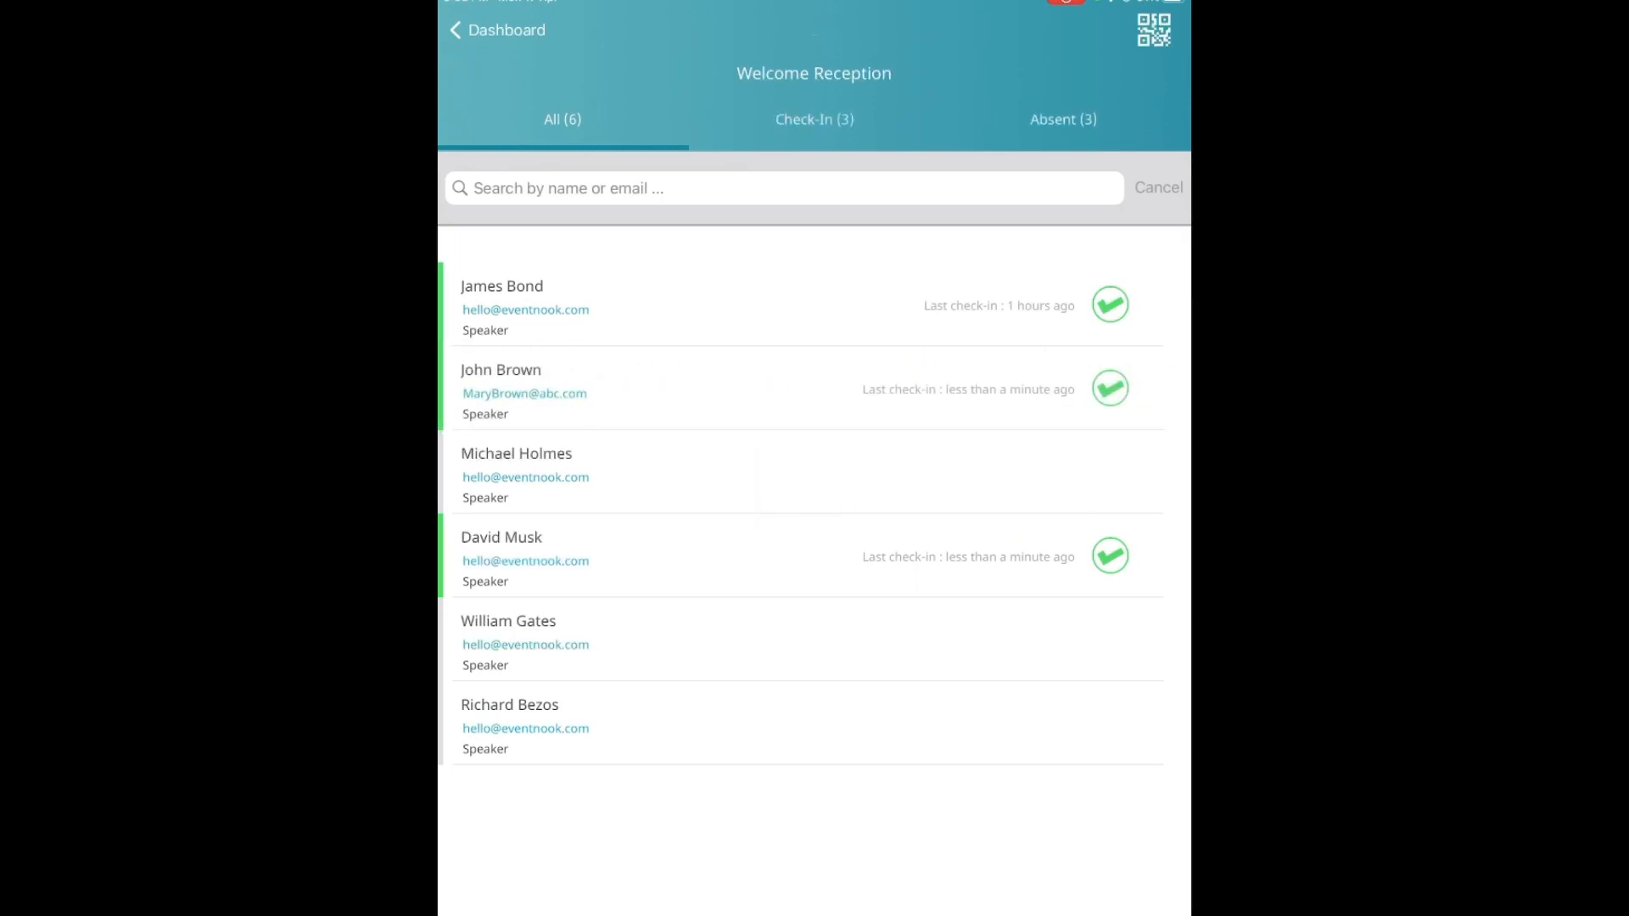
pyautogui.moveTo(509, 472); pyautogui.dragTo(645, 472)
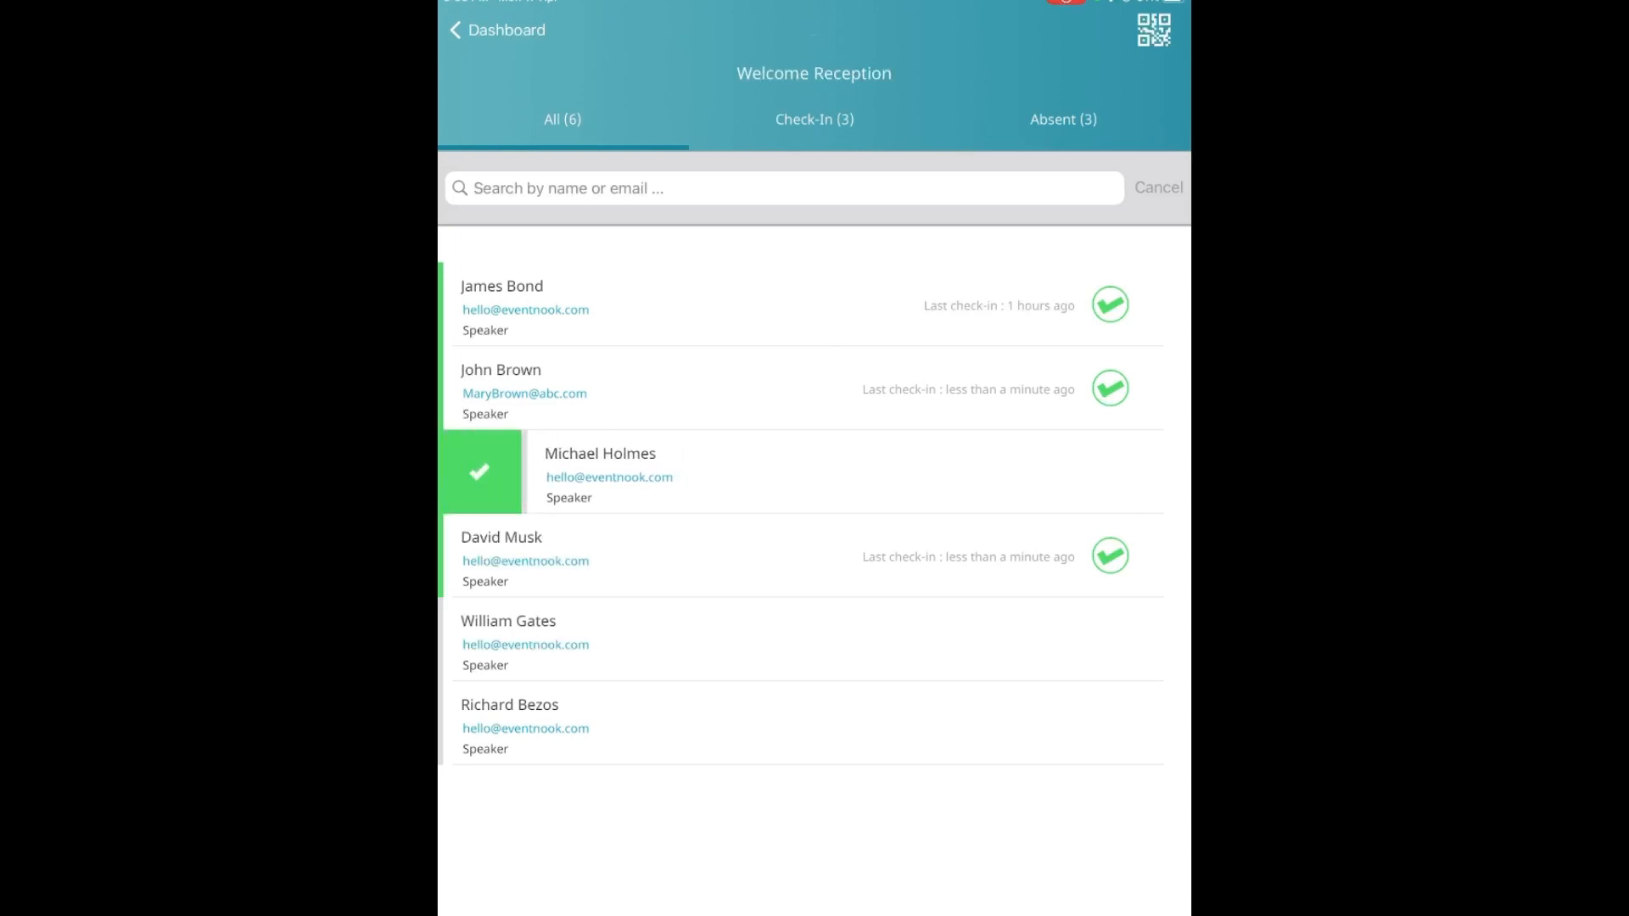
pyautogui.click(479, 472)
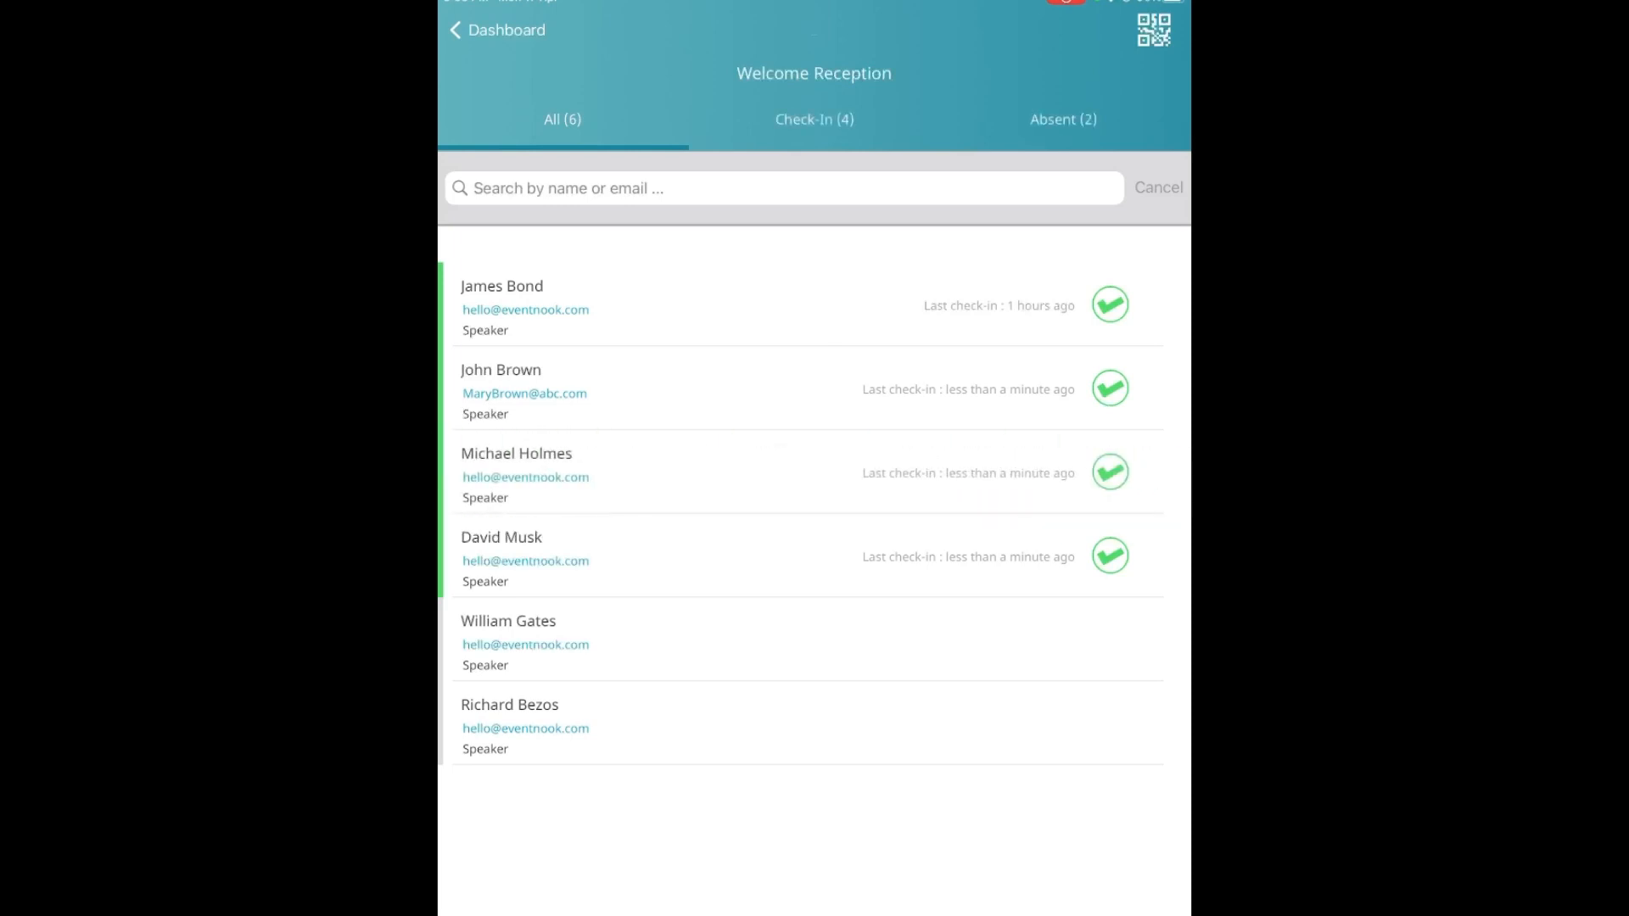
pyautogui.click(499, 31)
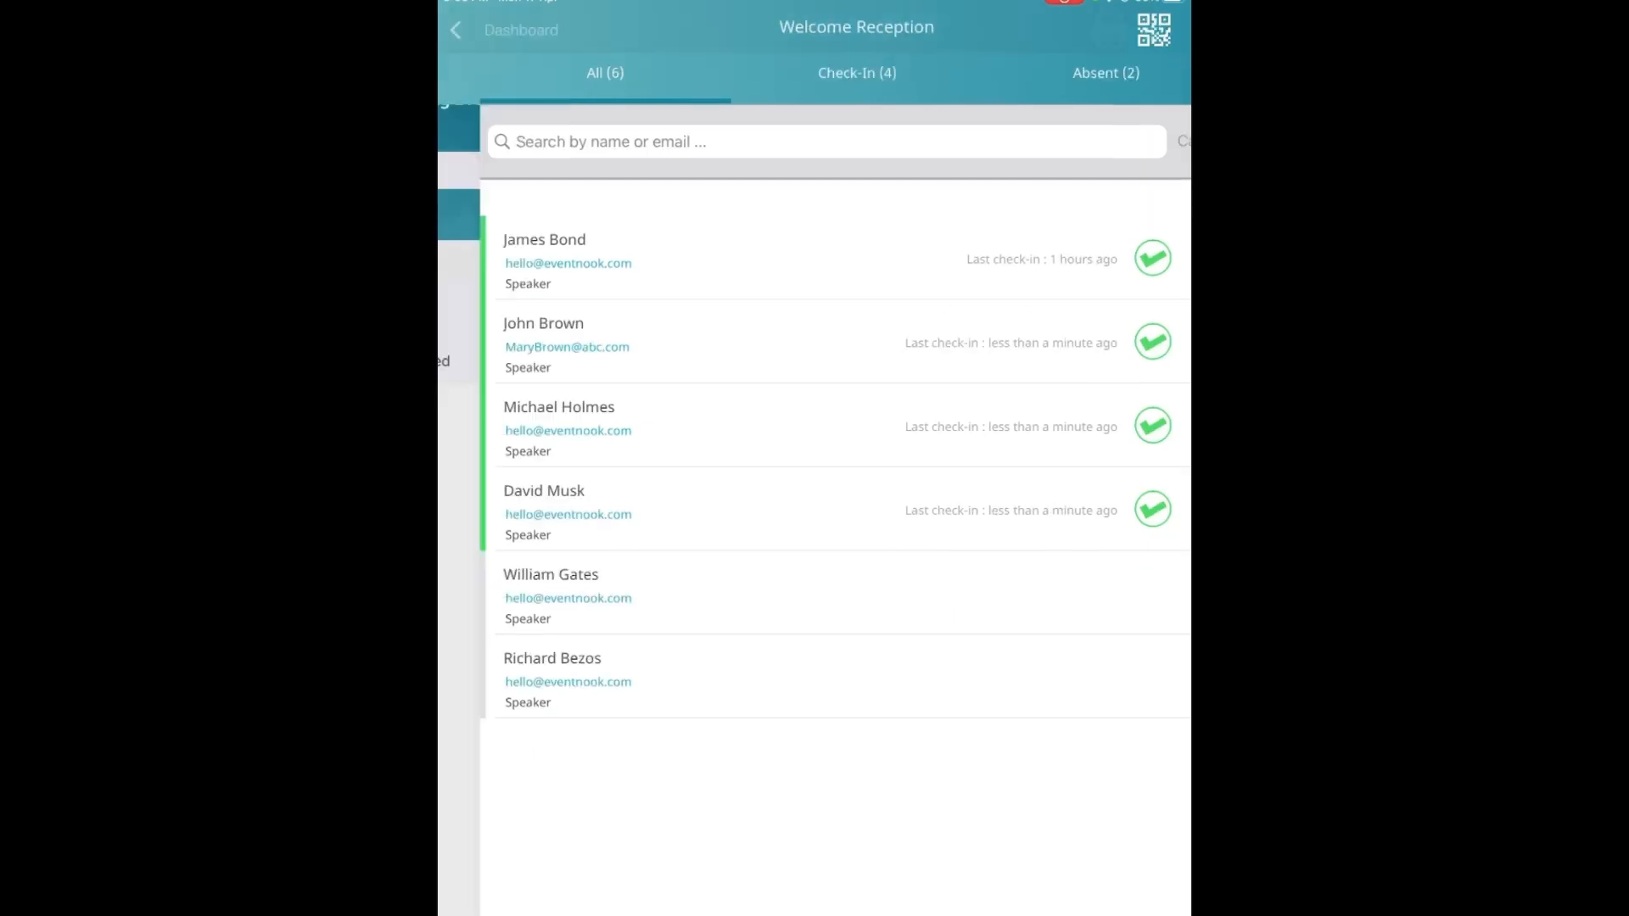